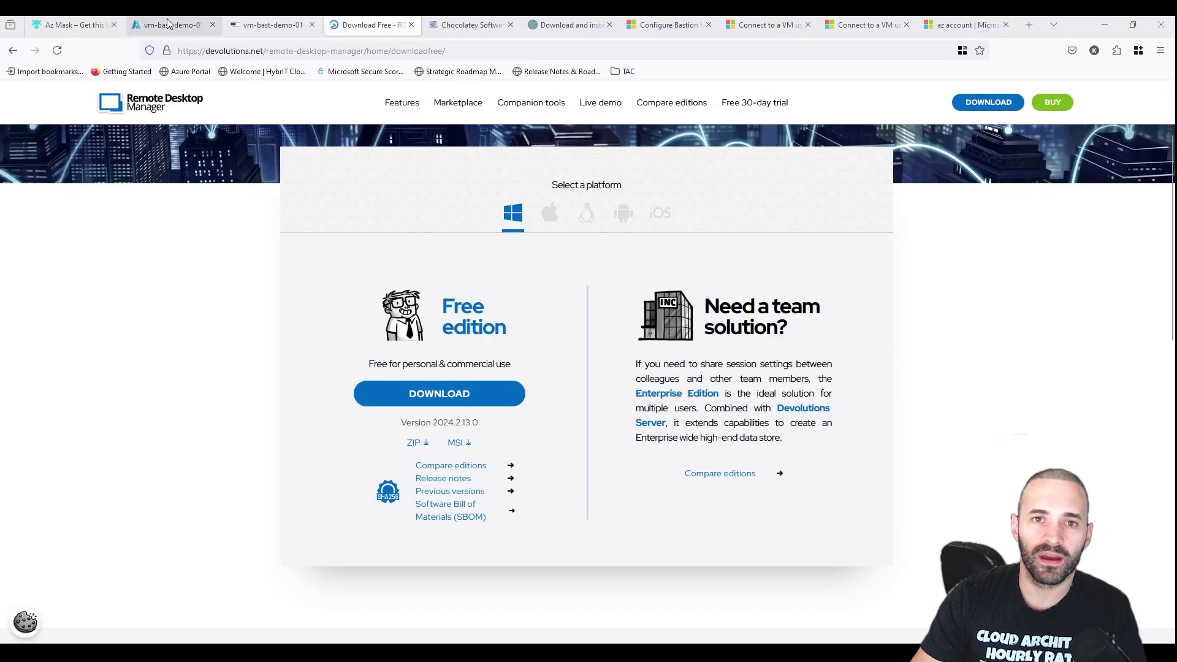
Open the bastion-hyb-demo-hub-aue-01 host from the portal's Bastions list.
left_click(168, 23)
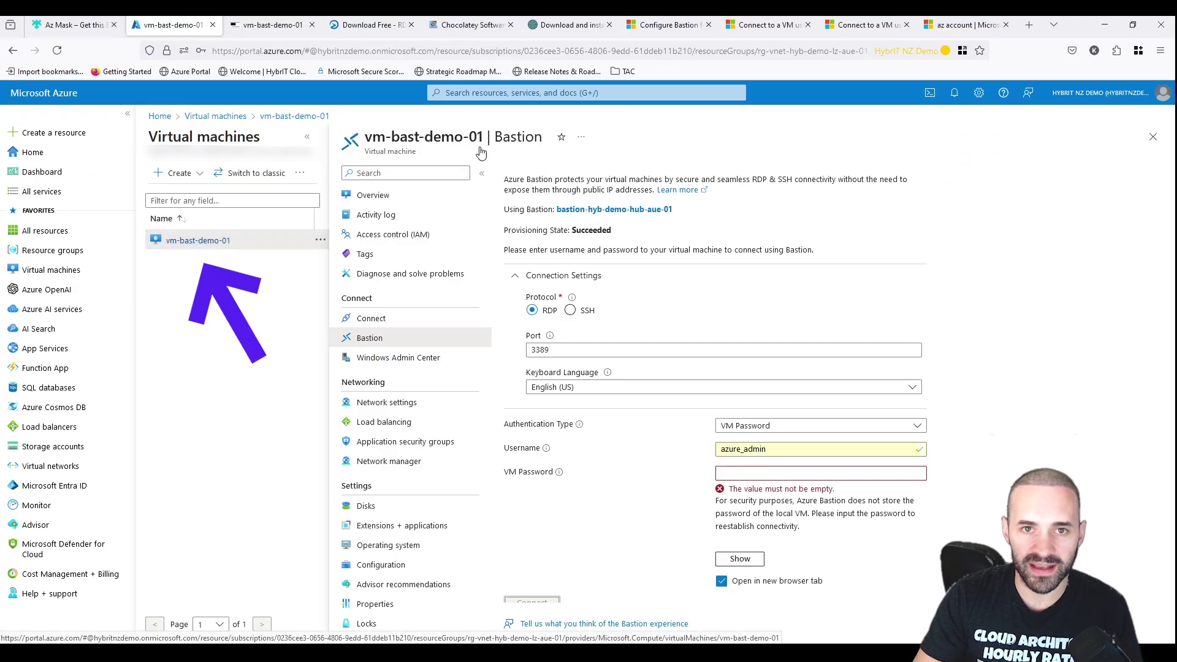
left_click(469, 92)
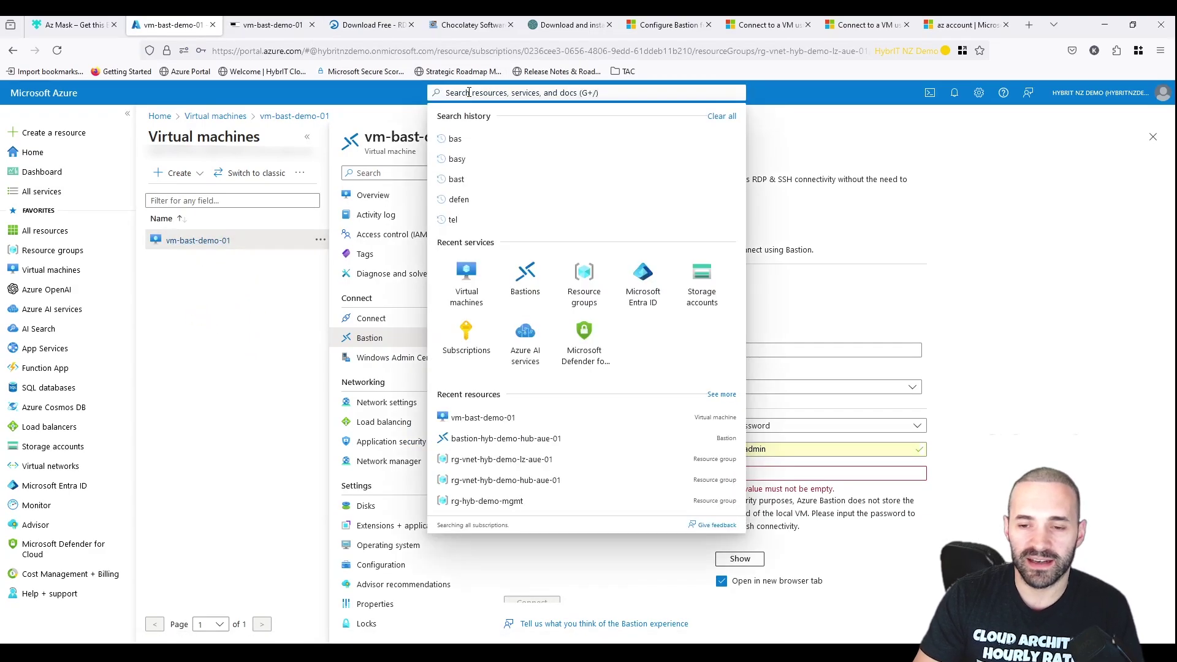
left_click(527, 278)
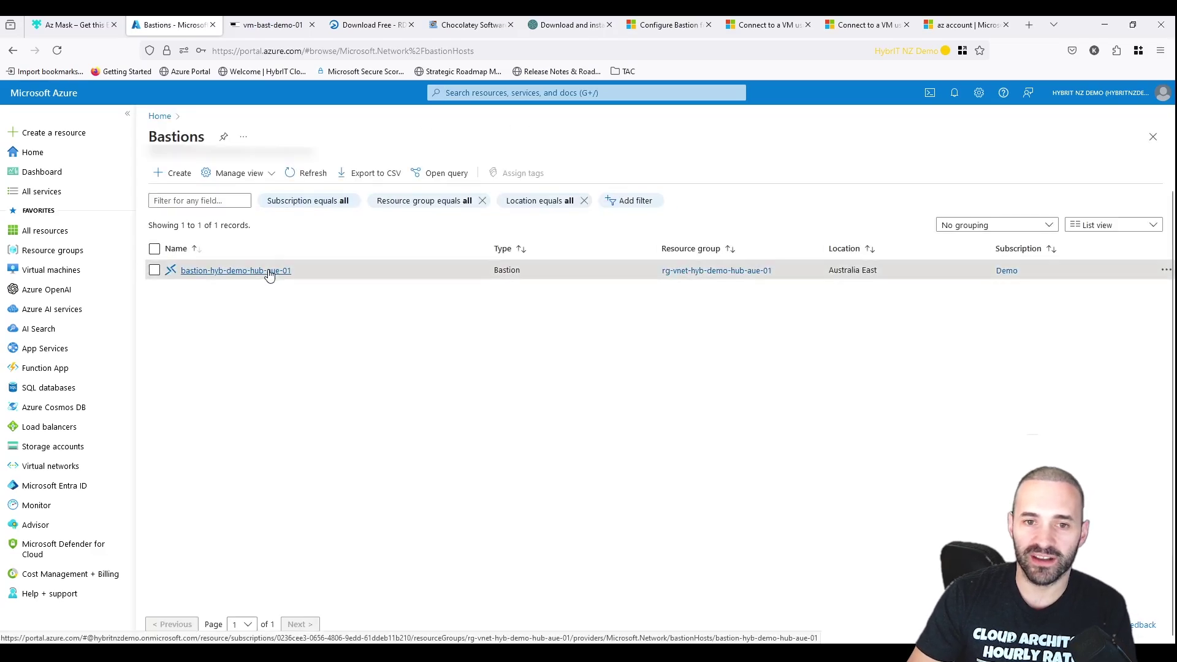
left_click(269, 272)
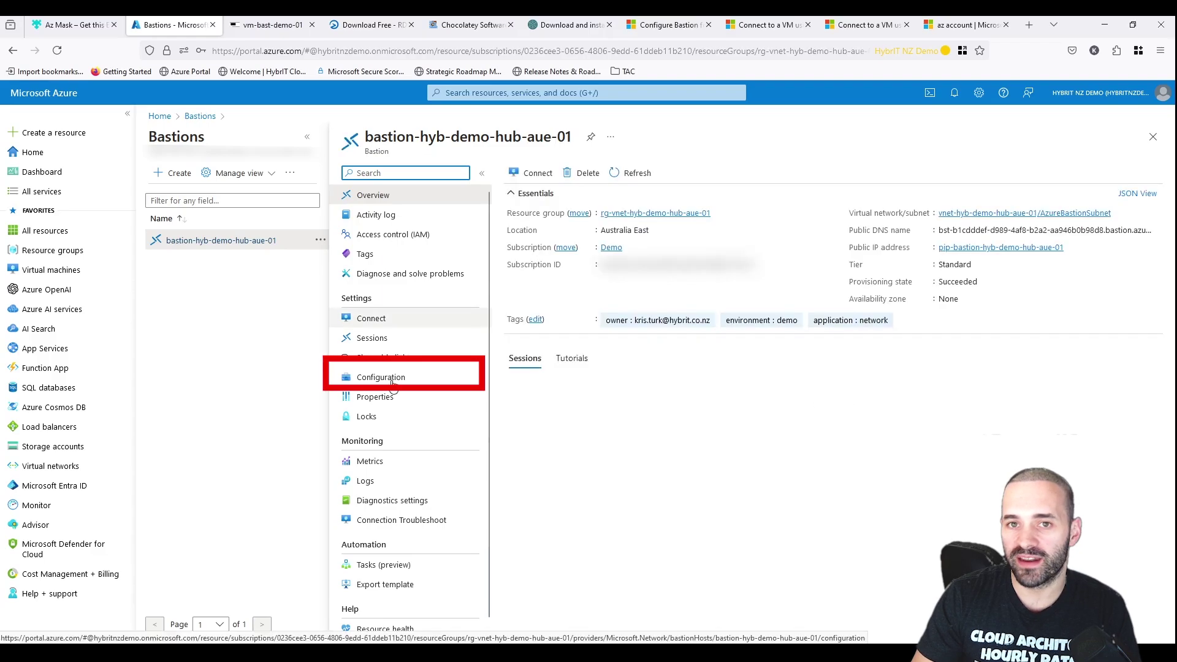
Confirm the bastion's Standard tier and native client support, then return to the download page.
left_click(393, 380)
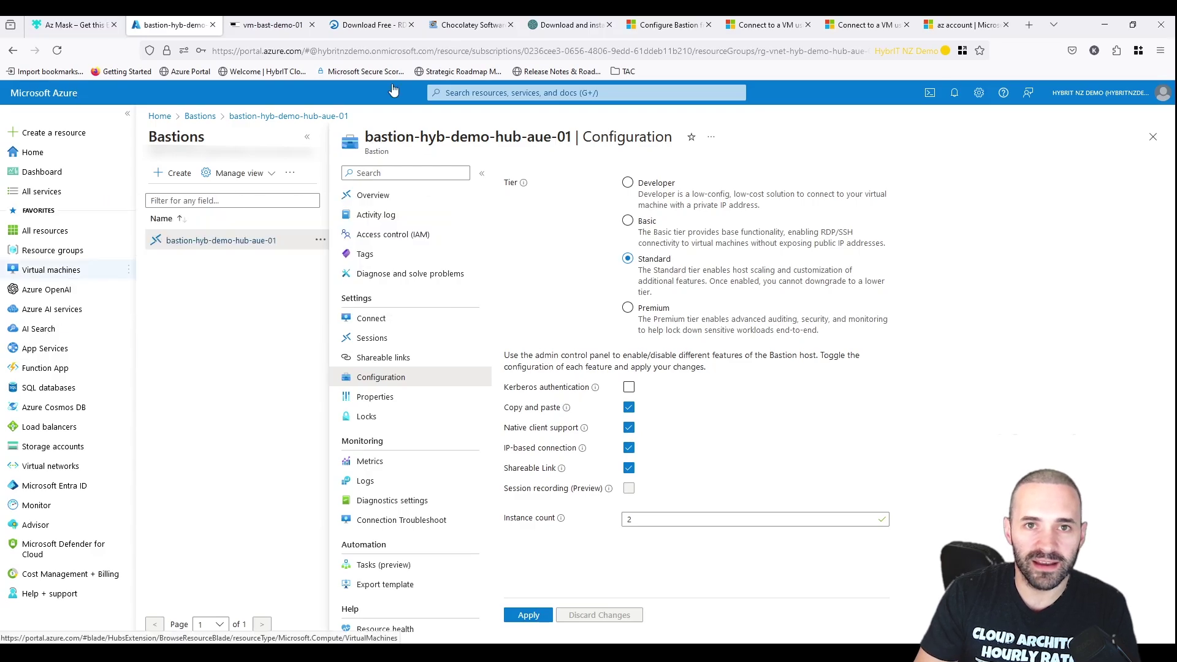
left_click(370, 26)
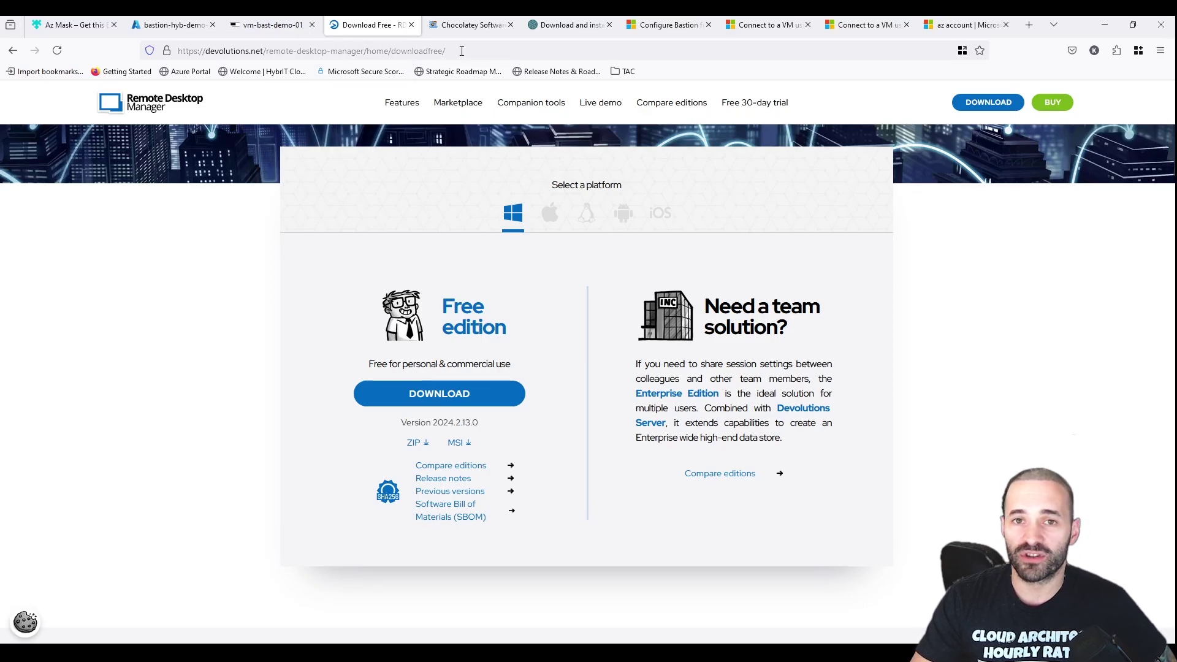
View the Chocolatey and winget.run install commands, close the VM session tab, and return to Azure.
left_click(473, 25)
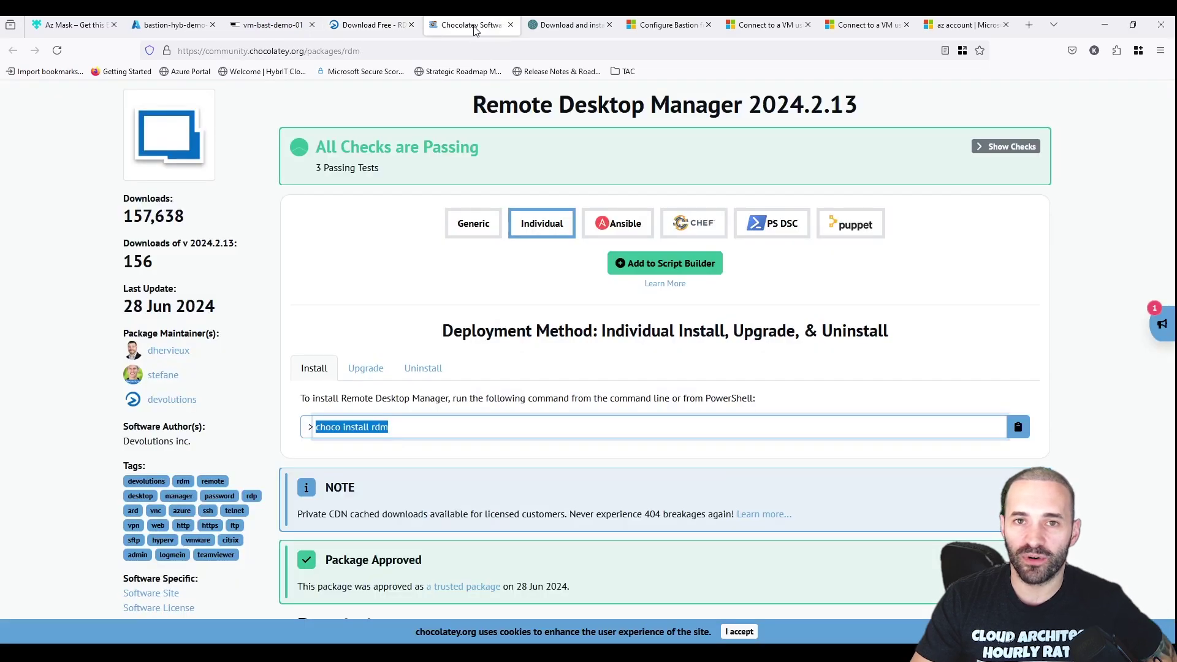
left_click(570, 27)
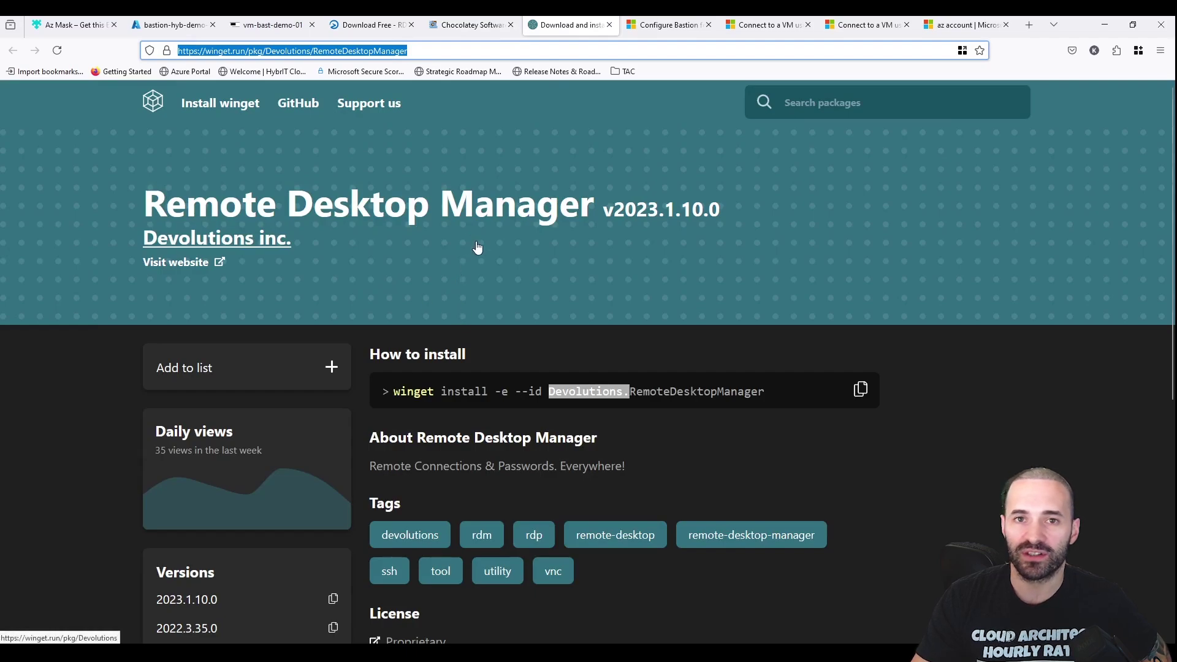
left_click(312, 25)
left_click(182, 30)
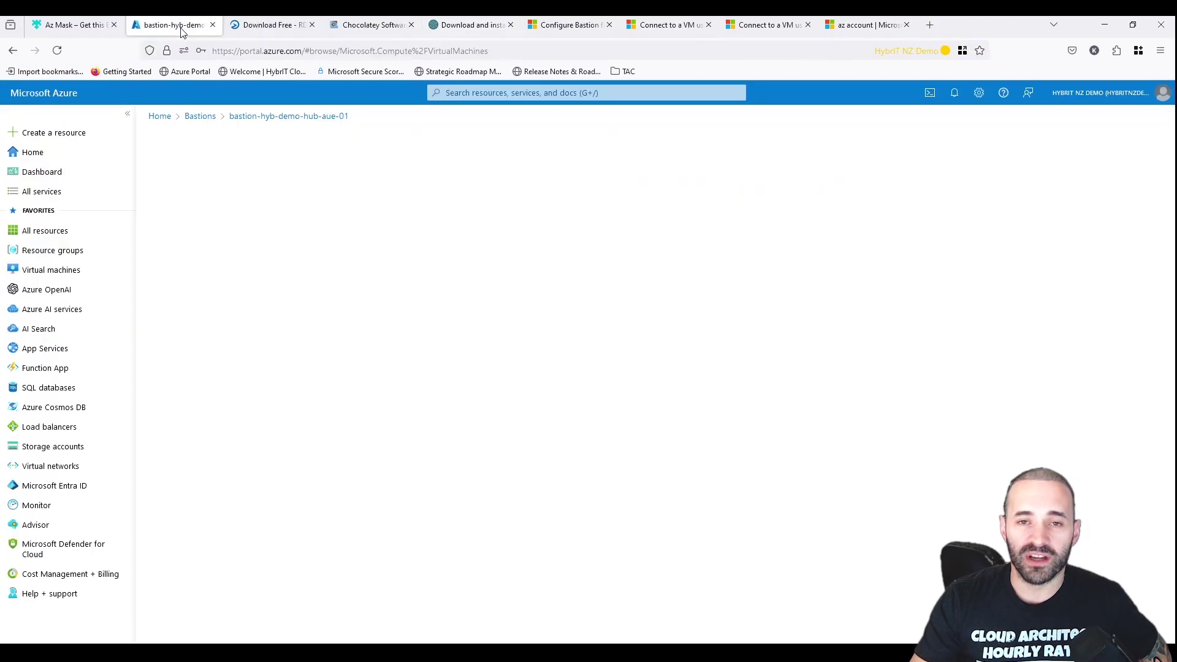
Open vm-bast-demo-01's Connect via Bastion form and replace the VM password.
left_click(46, 271)
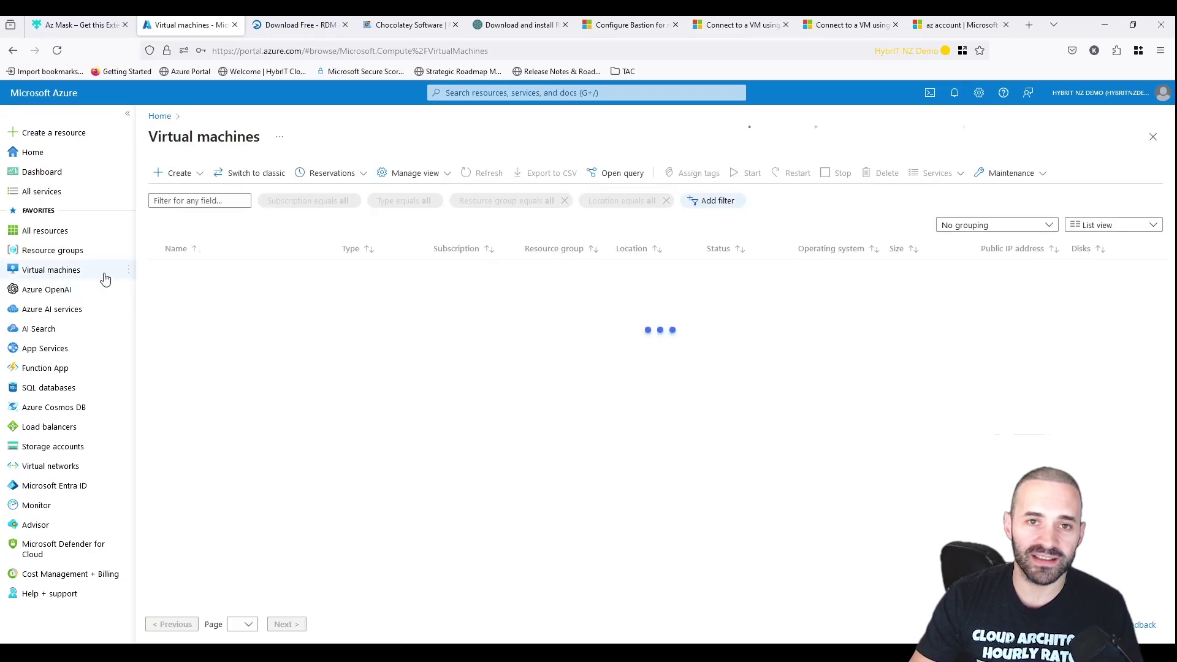
left_click(214, 271)
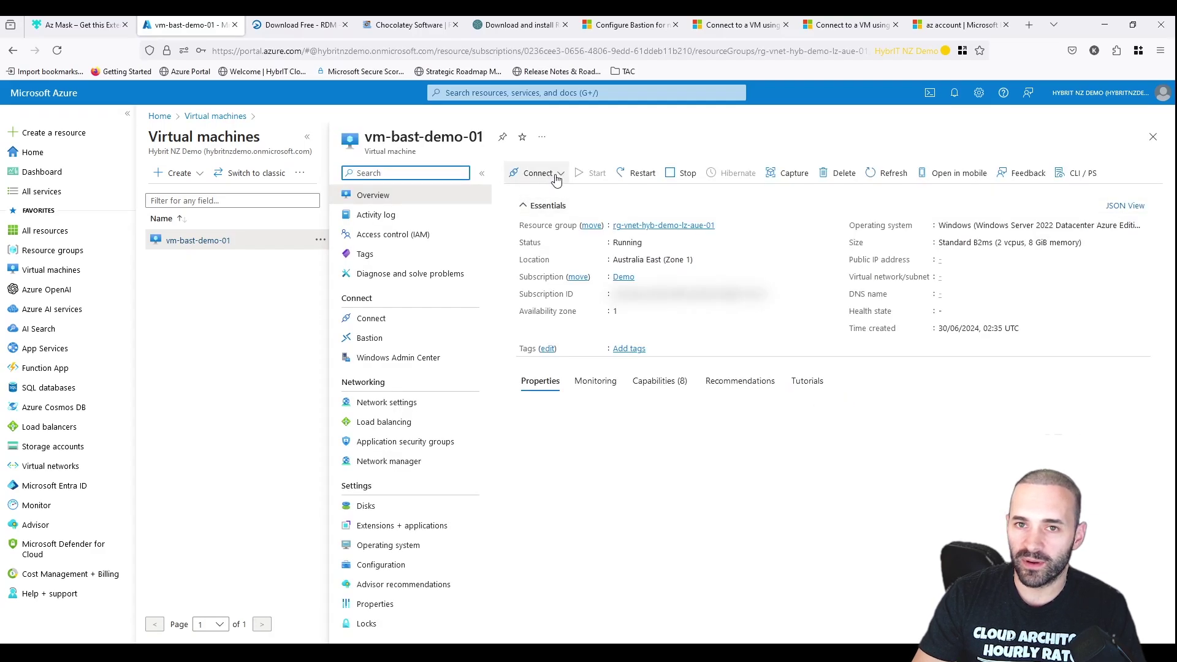
left_click(556, 179)
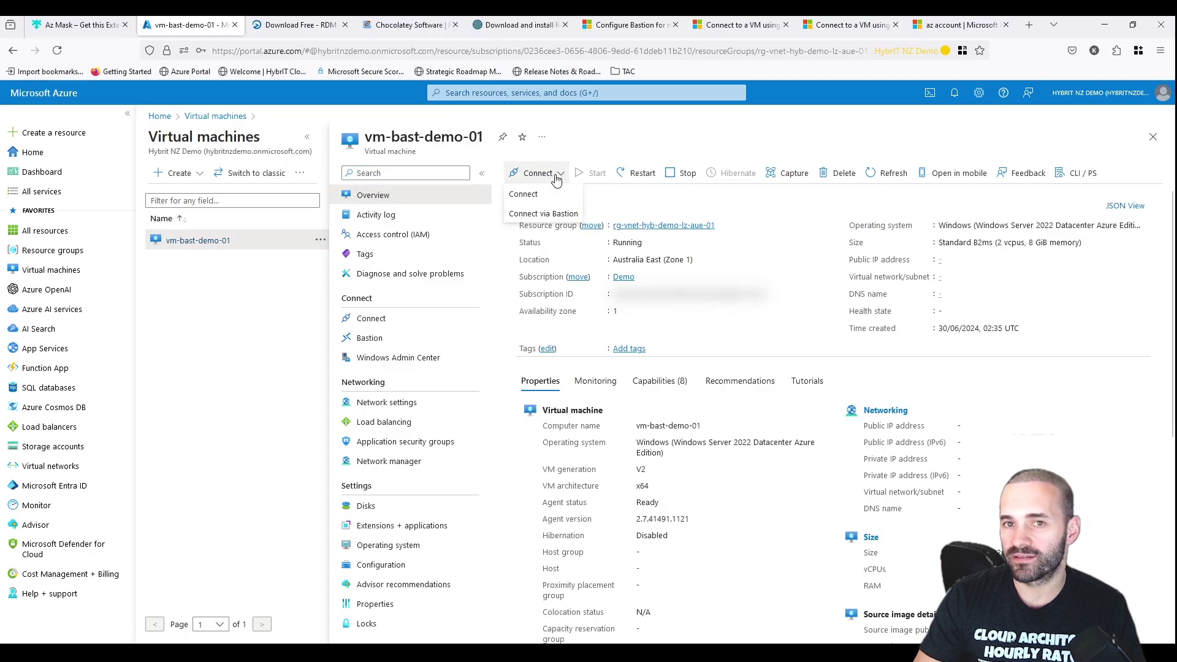
left_click(559, 215)
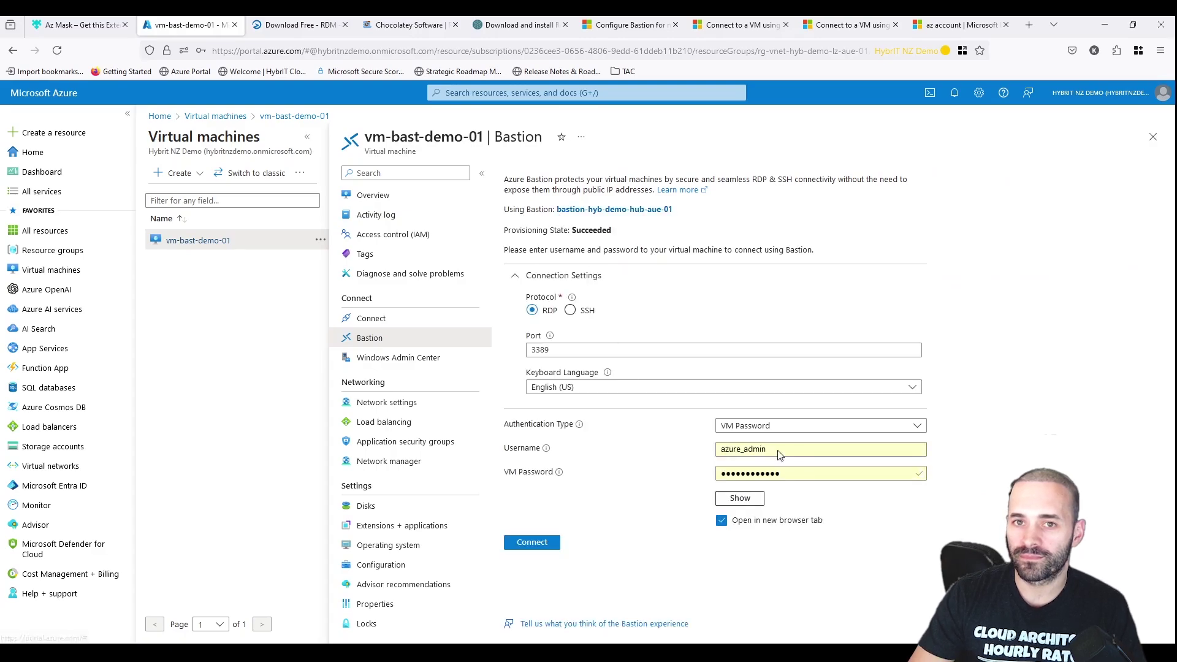
double_click(774, 474)
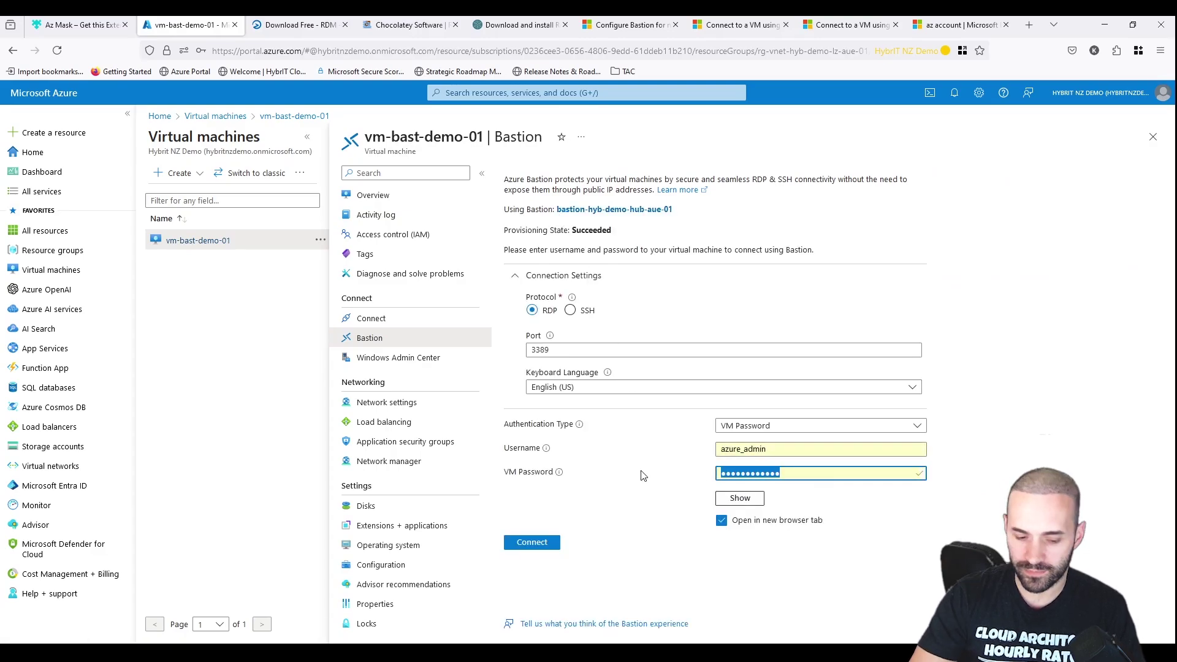
type("P")
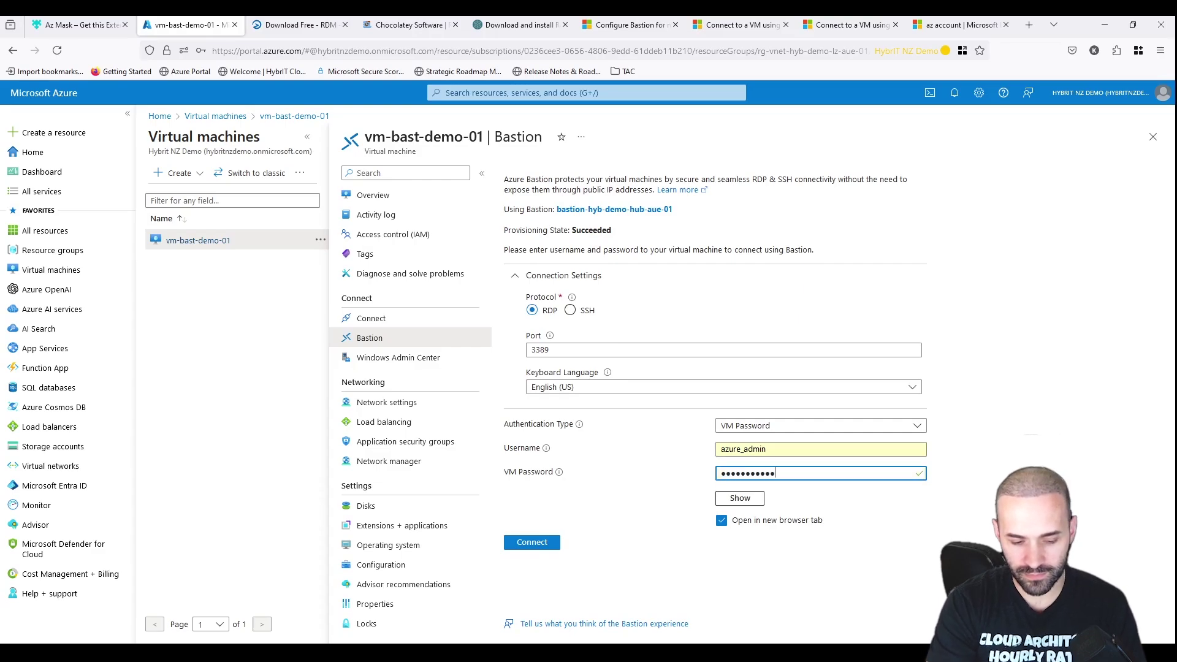
Start the Bastion RDP session to vm-bast-demo-01 and nudge the PowerShell window.
key("Return")
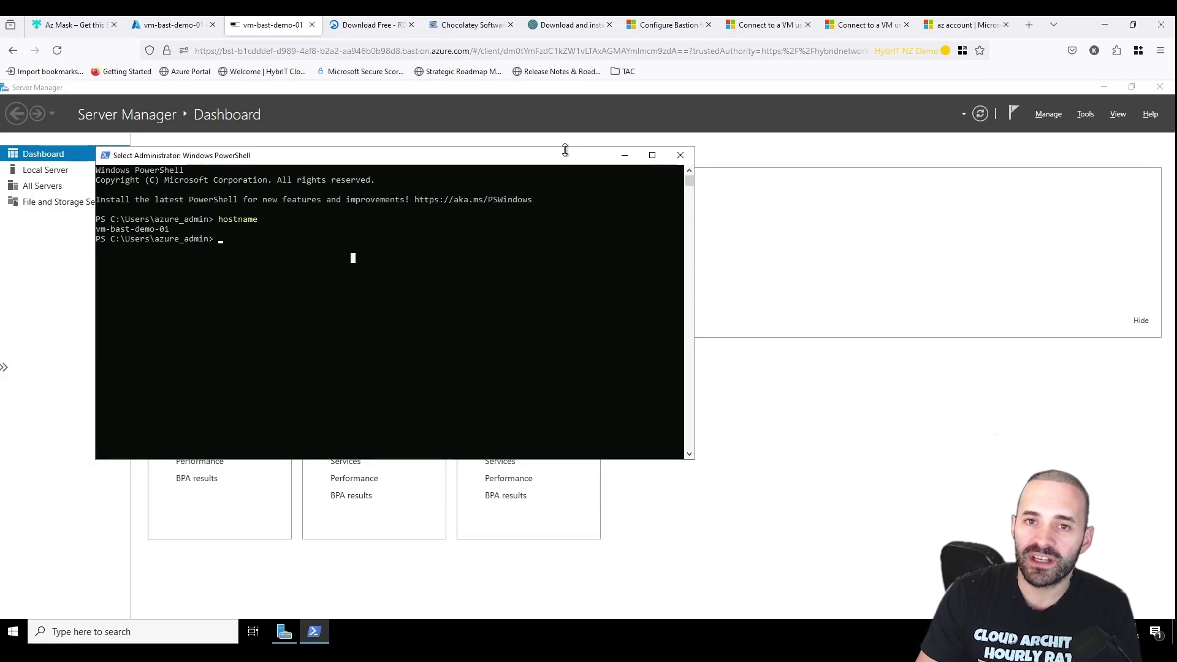
left_click_drag(566, 149, 583, 161)
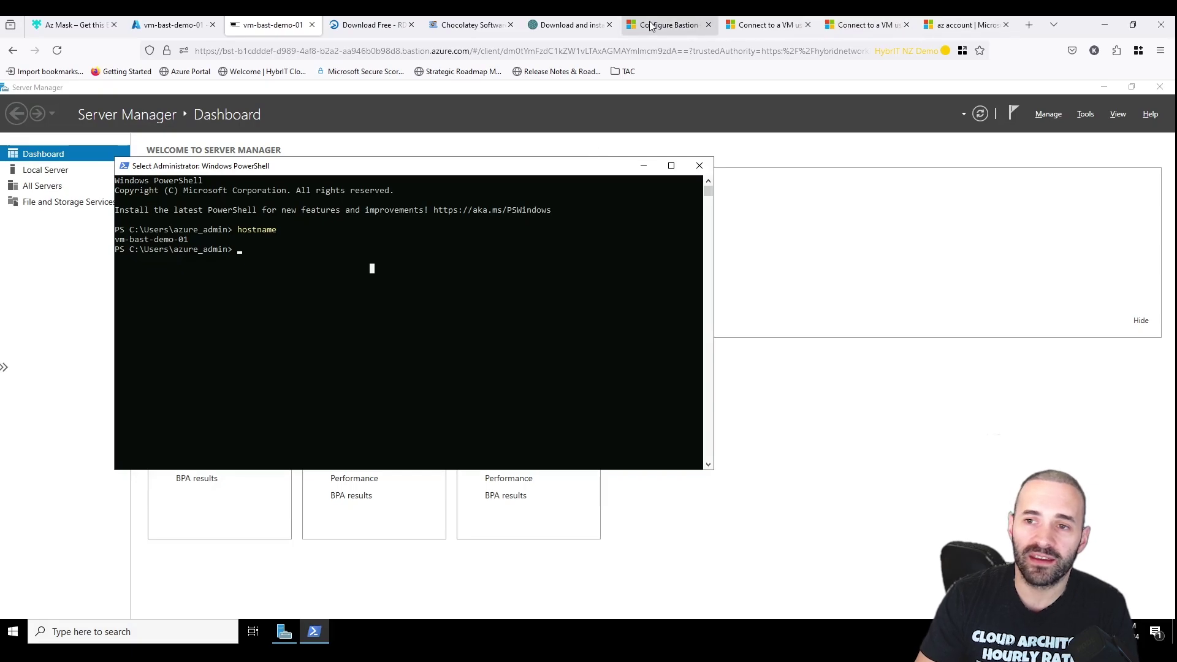
Read the native client and Connect to a VM docs, selecting the --name bastion CLI parameter.
left_click(668, 26)
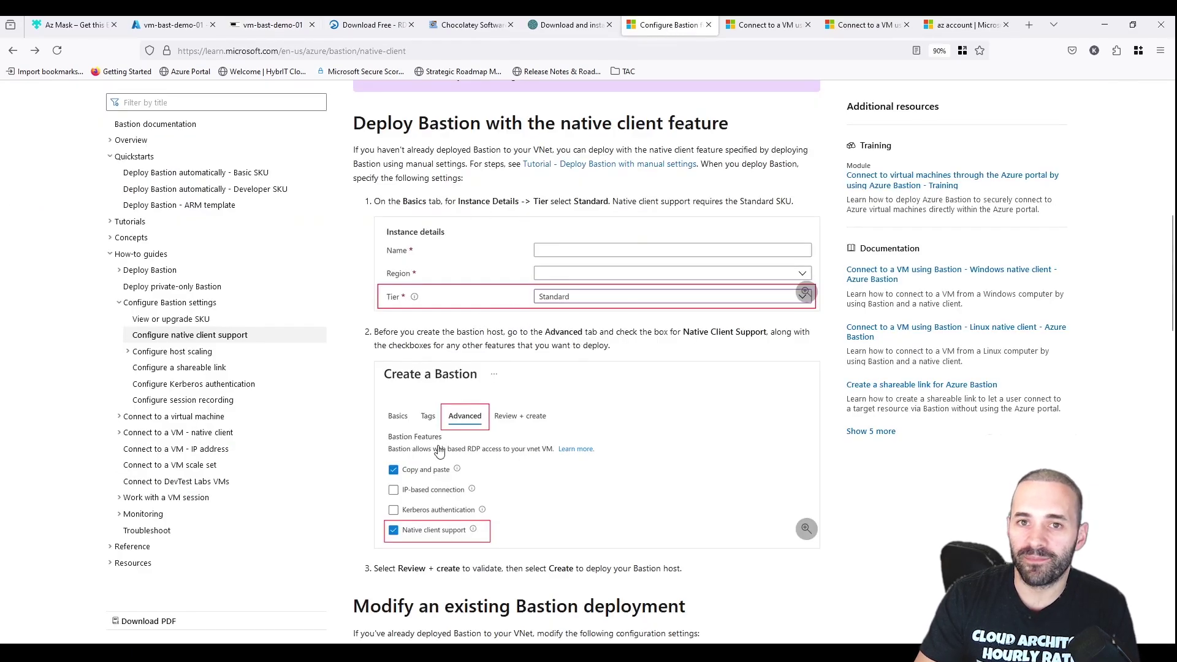
left_click(770, 31)
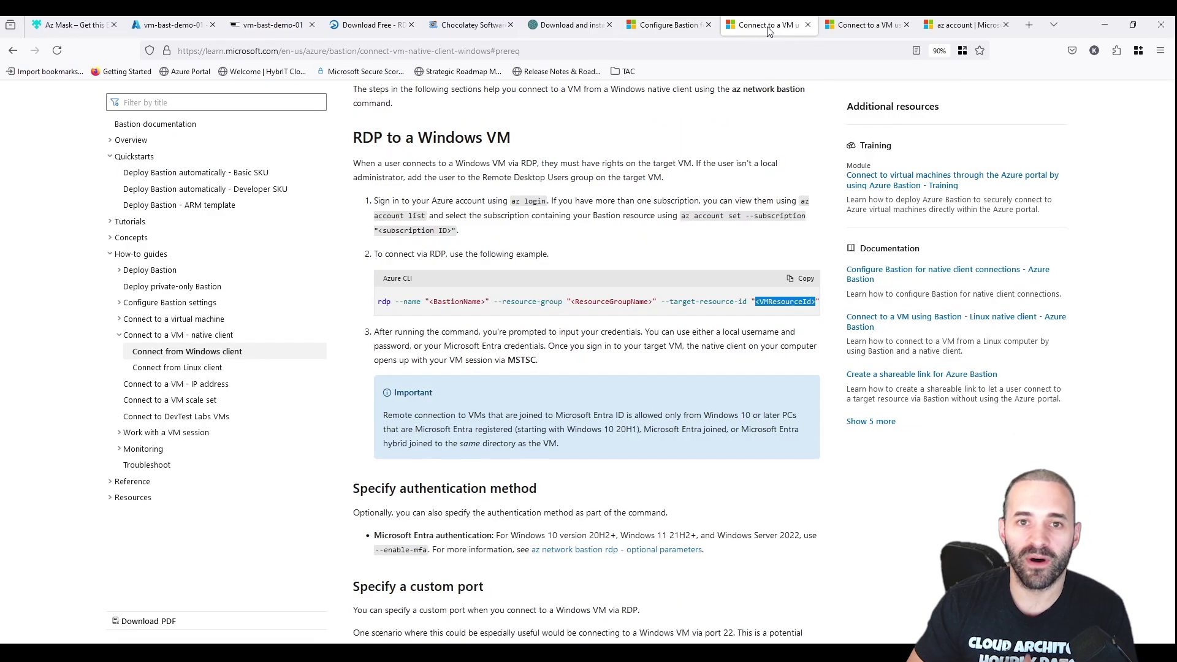
left_click(624, 312)
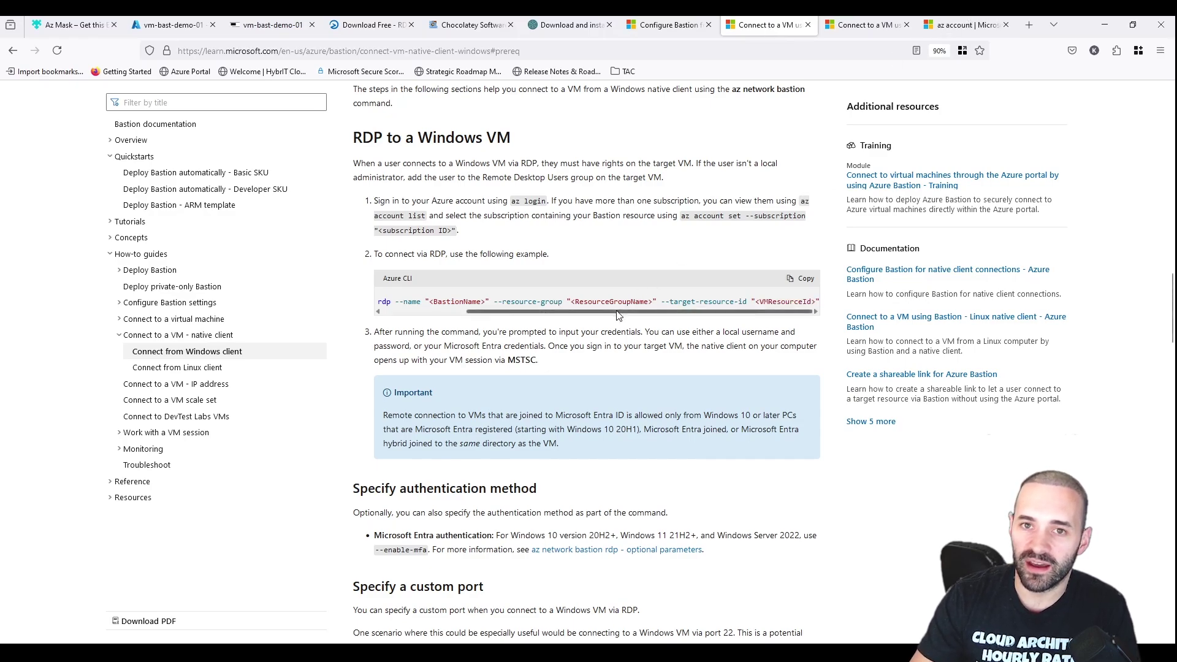
left_click_drag(625, 313, 401, 313)
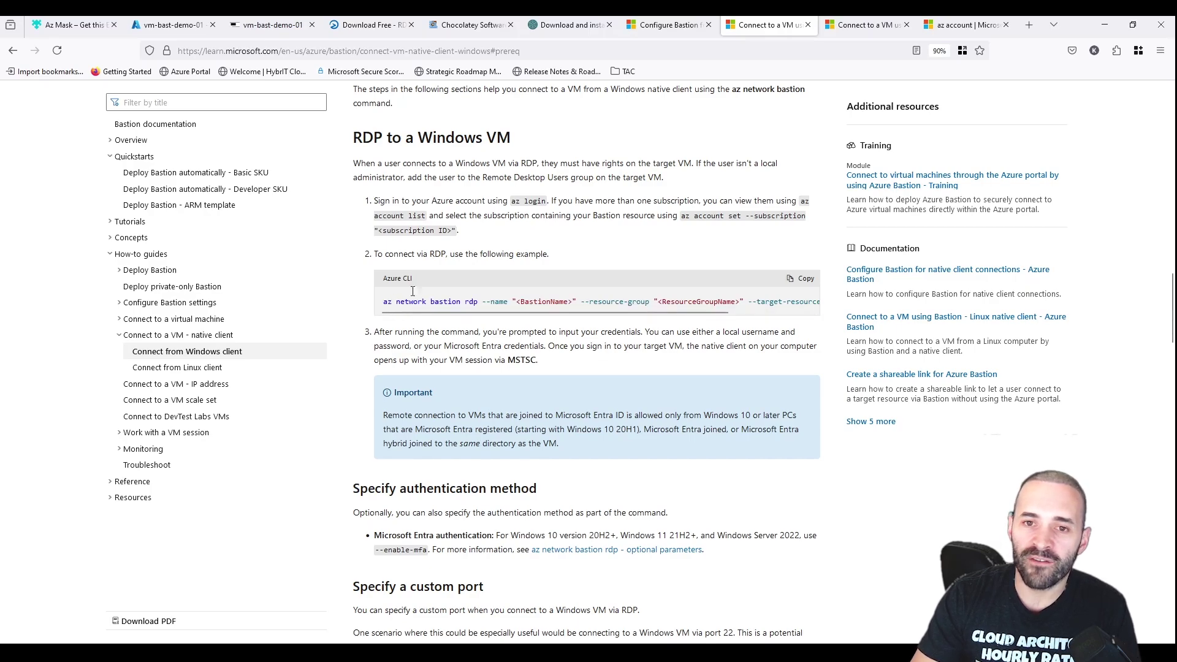
scroll(490, 245, "up", 15)
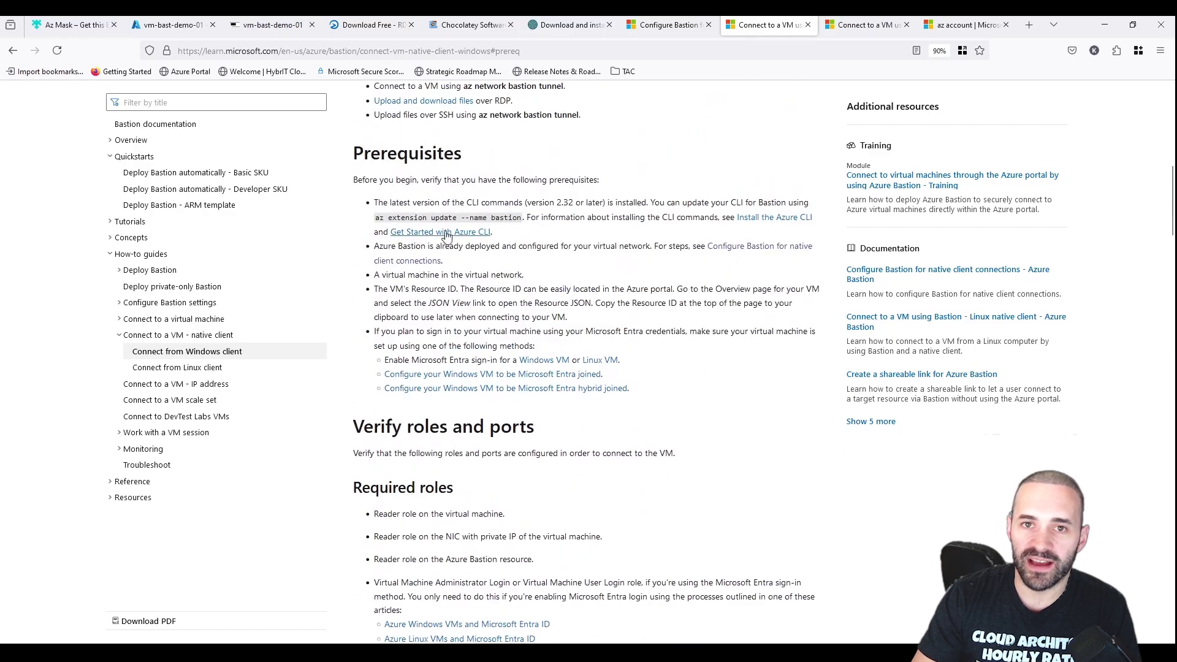
left_click_drag(522, 220, 460, 213)
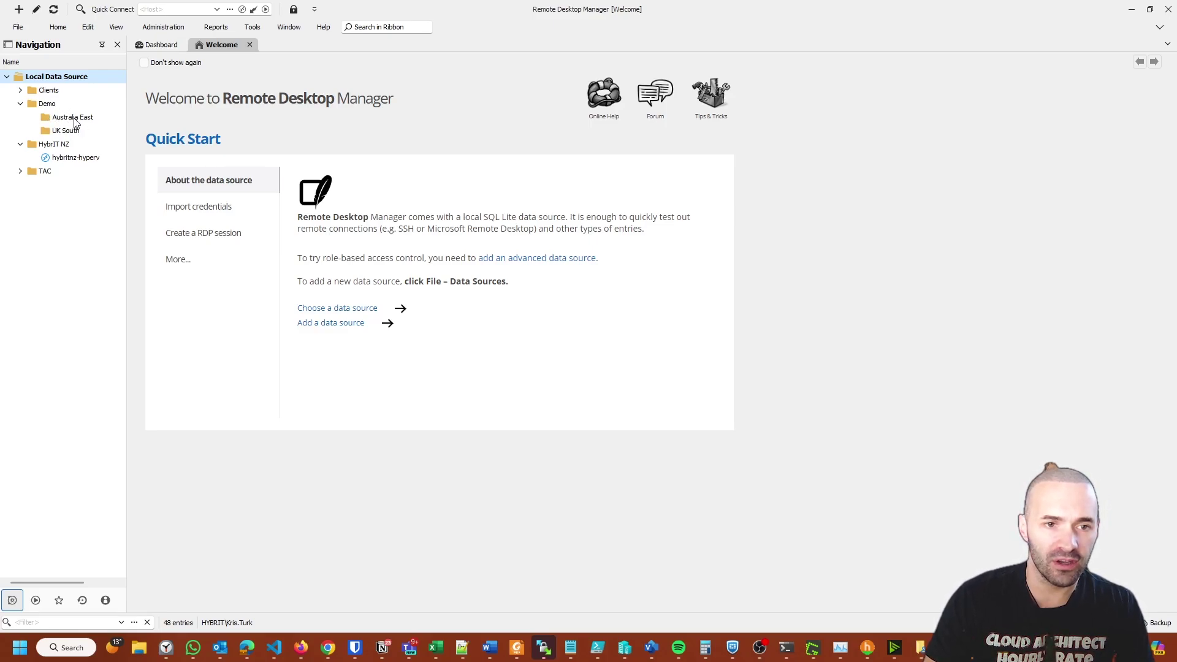
Add a new RDP (Microsoft Remote Desktop) session entry to the Australia East folder.
right_click(76, 122)
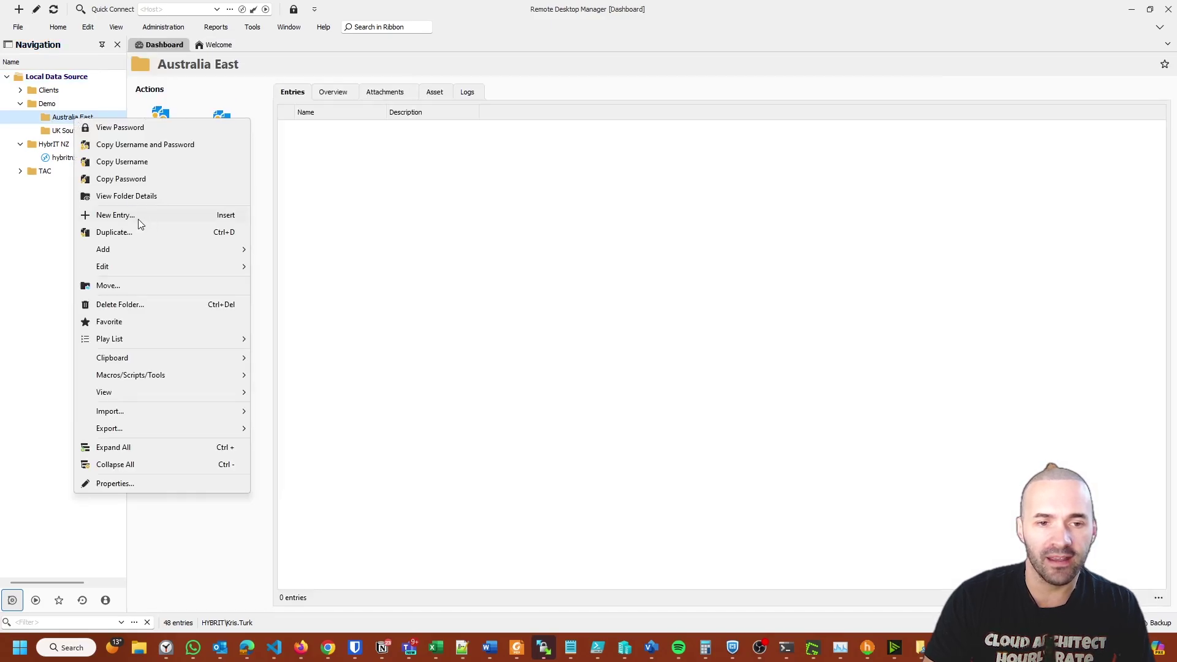
left_click(141, 222)
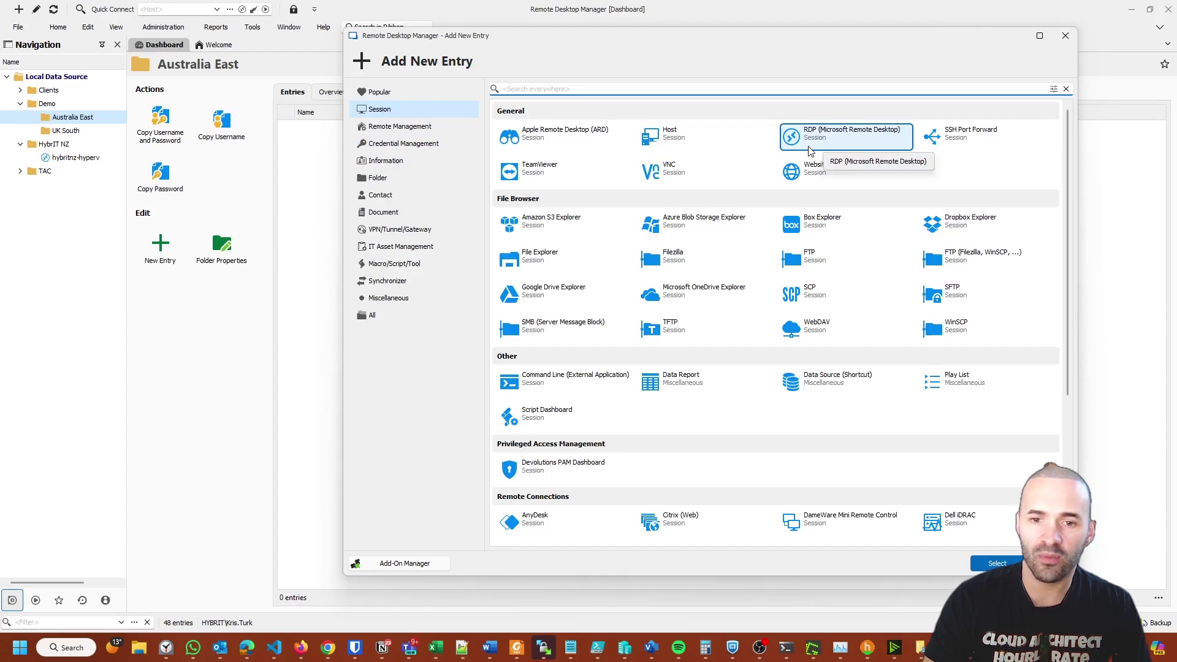
left_click(420, 234)
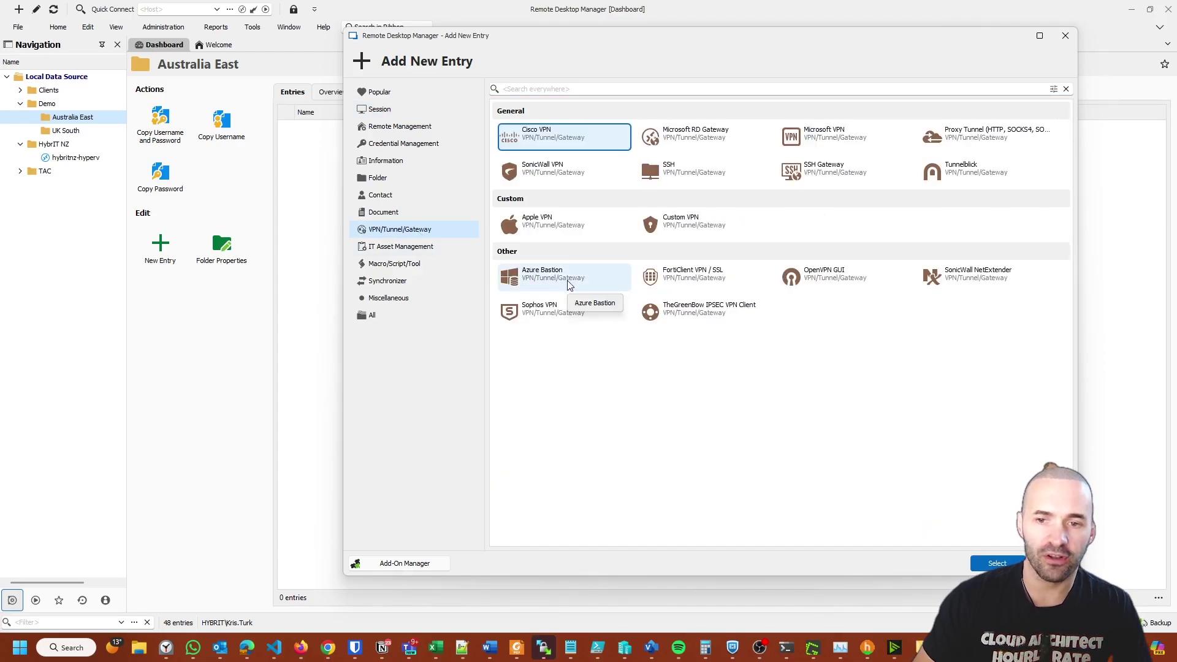
left_click(402, 111)
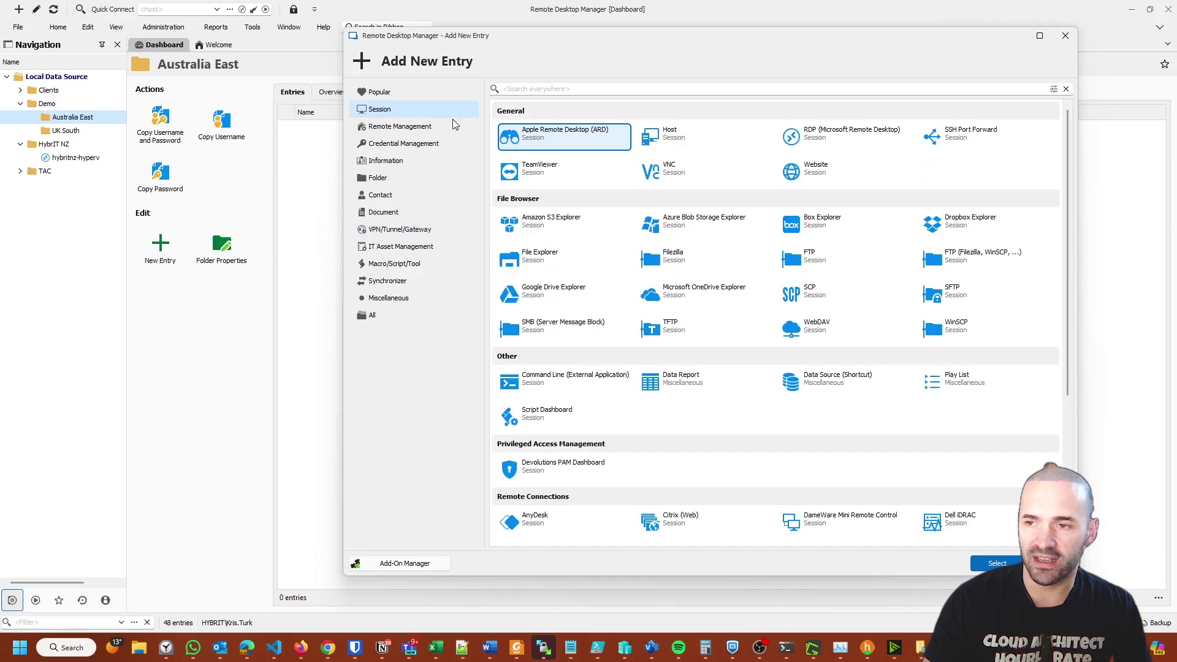
left_click(809, 140)
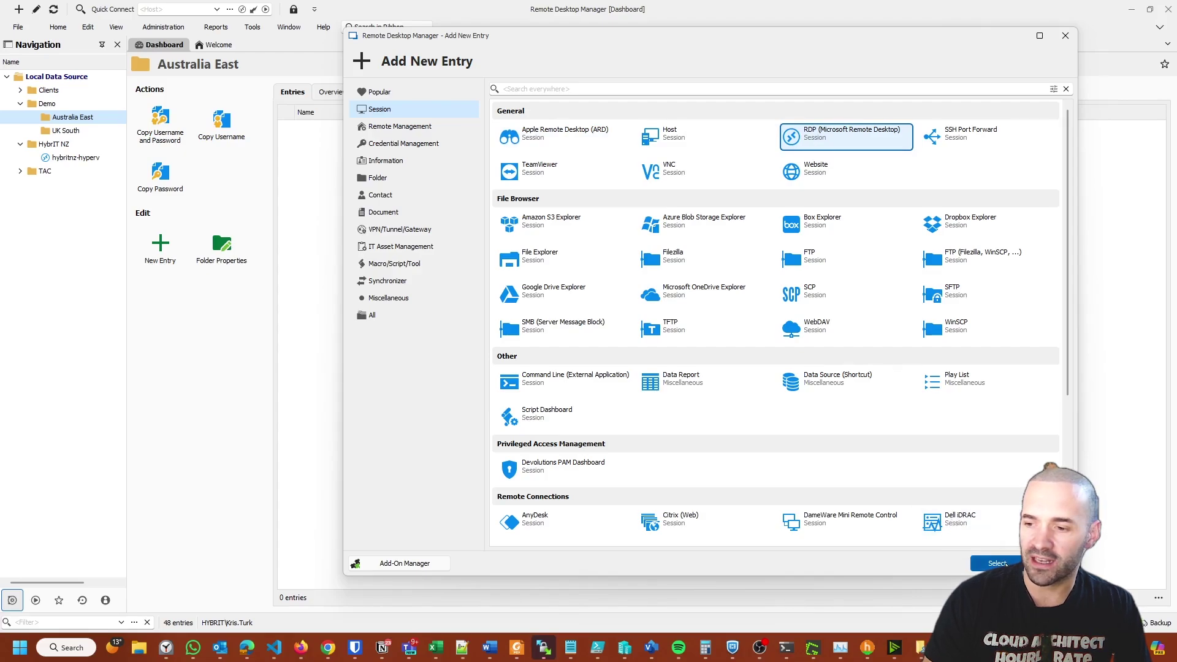
Name the RDP entry vm-bast-demo-01, letting Host fill with the same value.
left_click(996, 563)
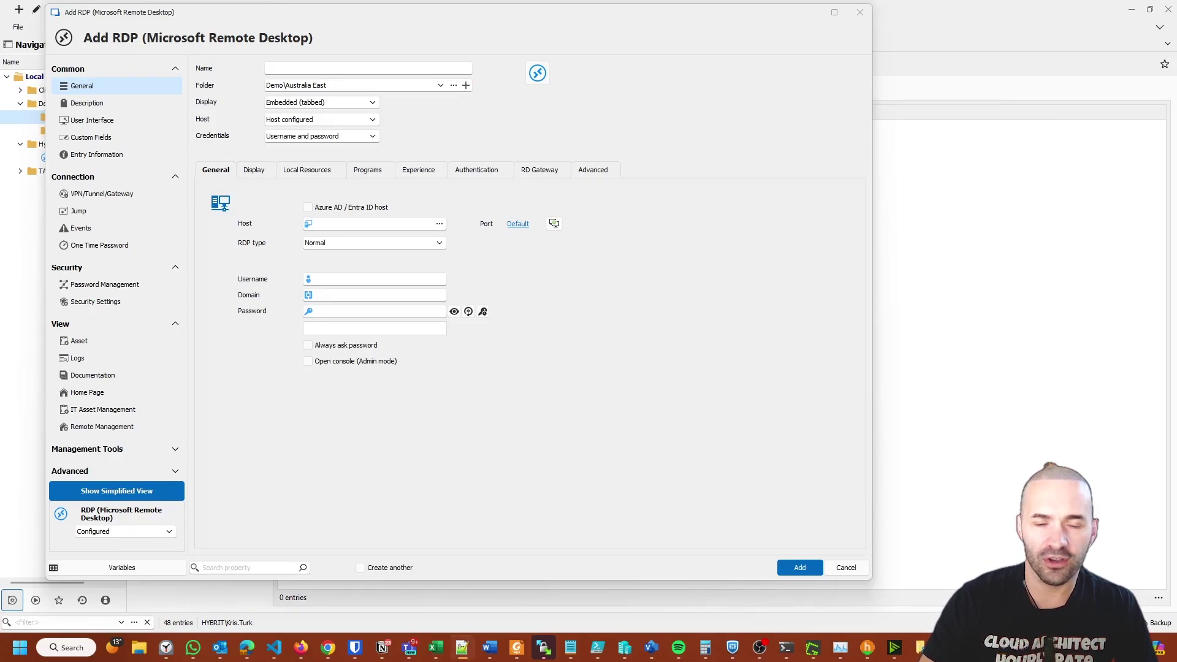
left_click(324, 69)
type("vm-bast-demo-01")
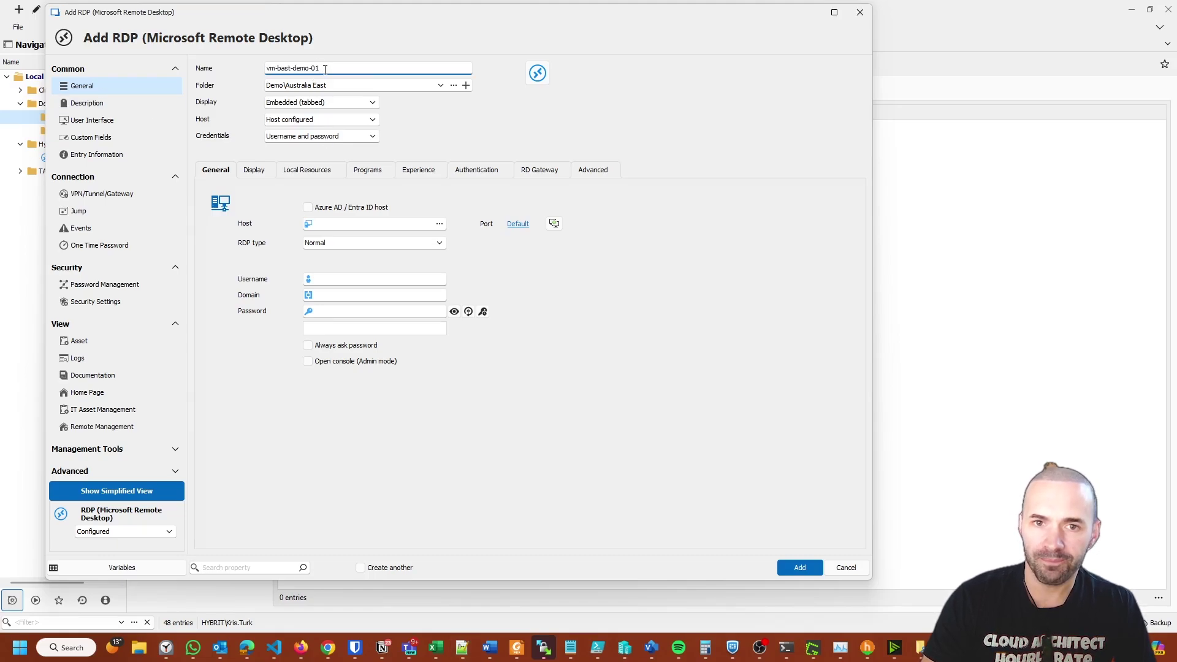
key("ctrl+z")
type("vm-bast-demo-01")
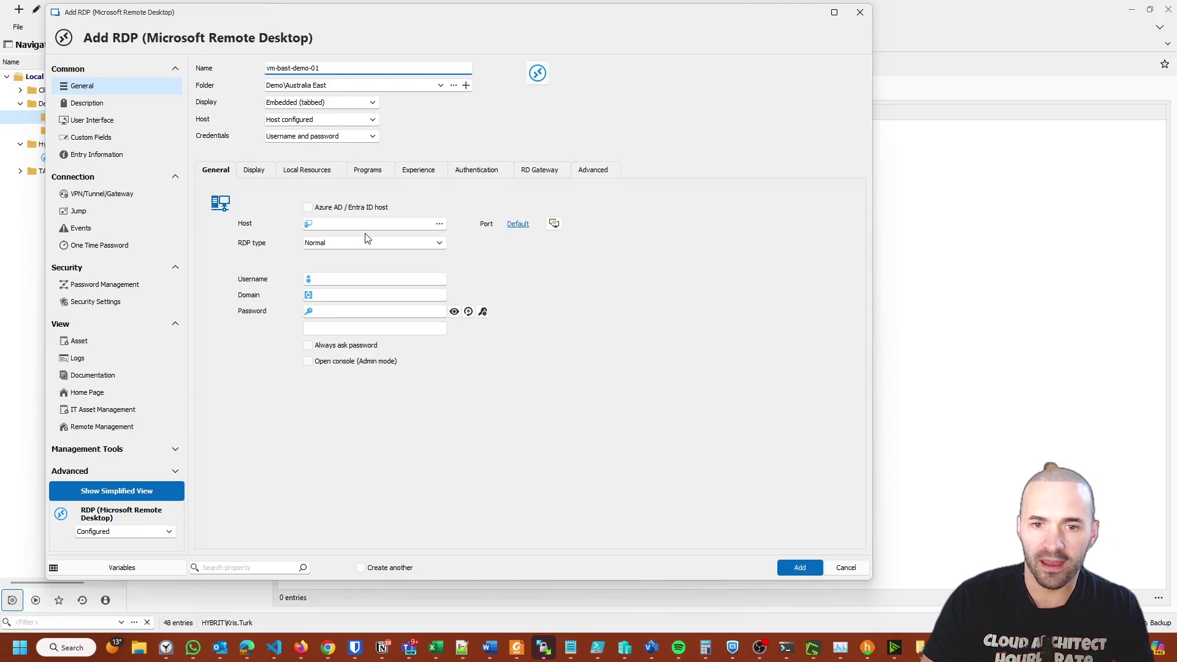
key("Tab")
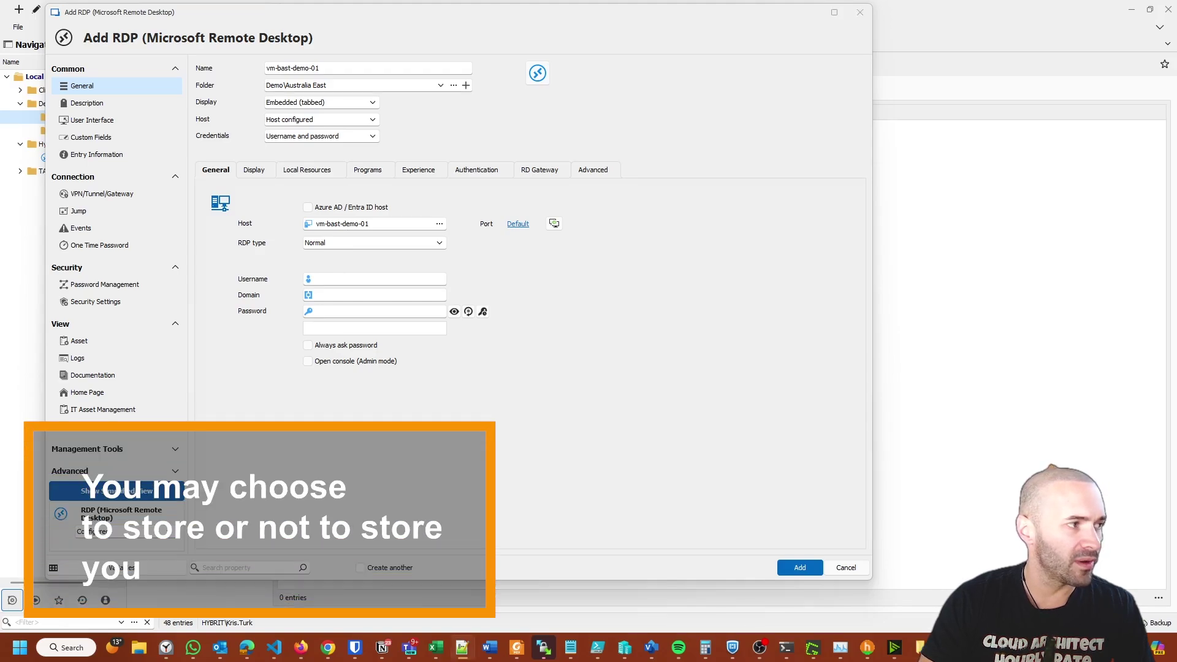
Enter username azure_admin and paste in the account password.
left_click(348, 279)
type("azure_admin")
key("Tab")
key("Tab")
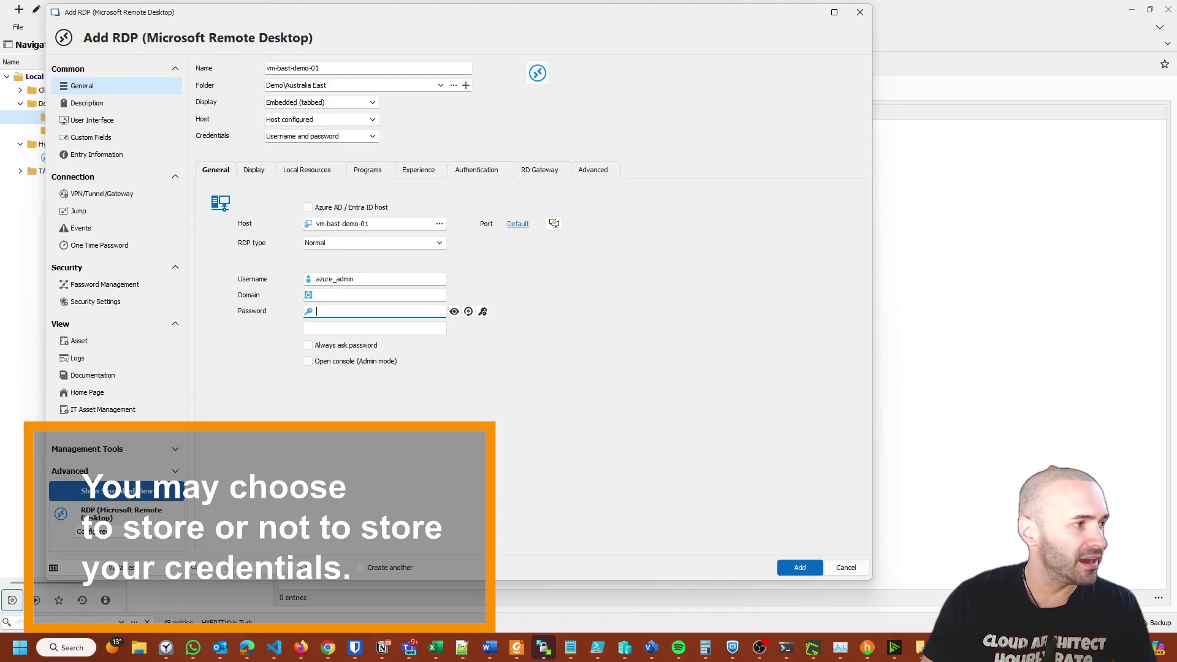
left_click(345, 313)
key("ctrl+v")
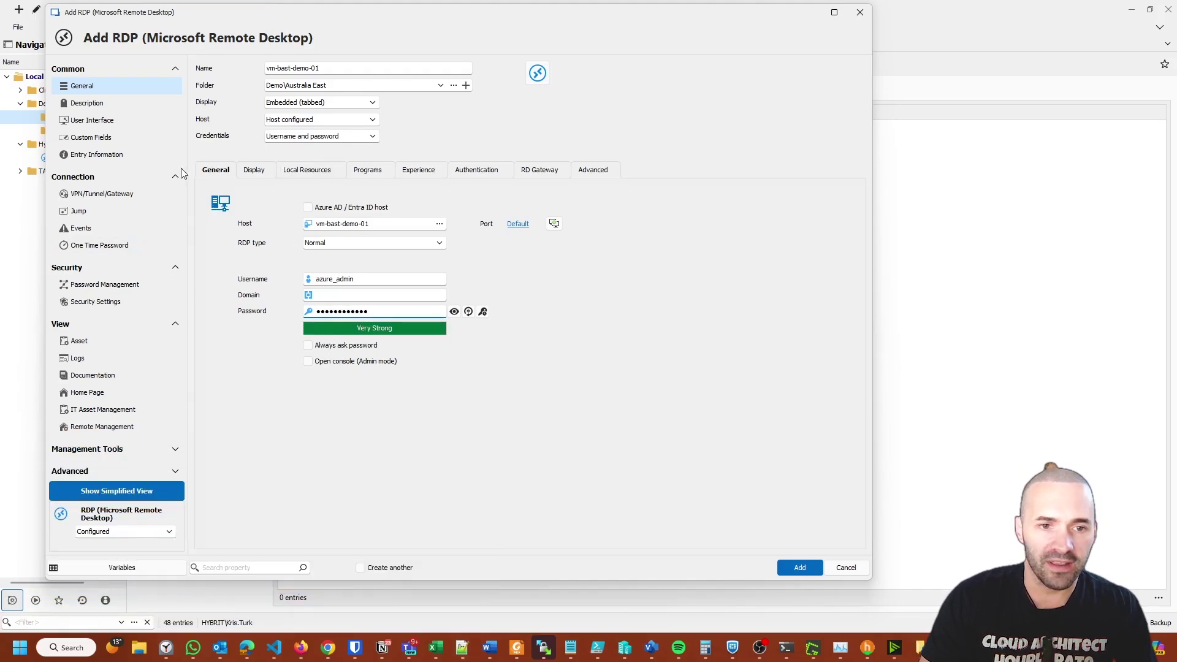
Set the entry's VPN/Tunnel/Gateway to Always connect with type Azure Bastion.
left_click(137, 197)
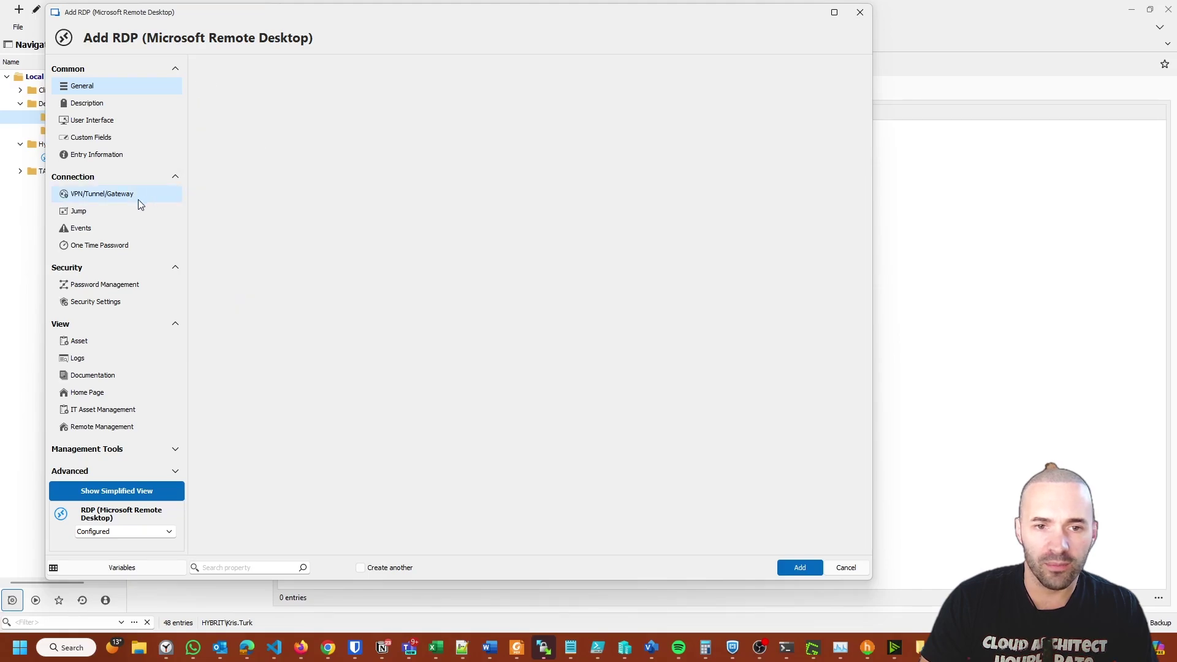
left_click(83, 86)
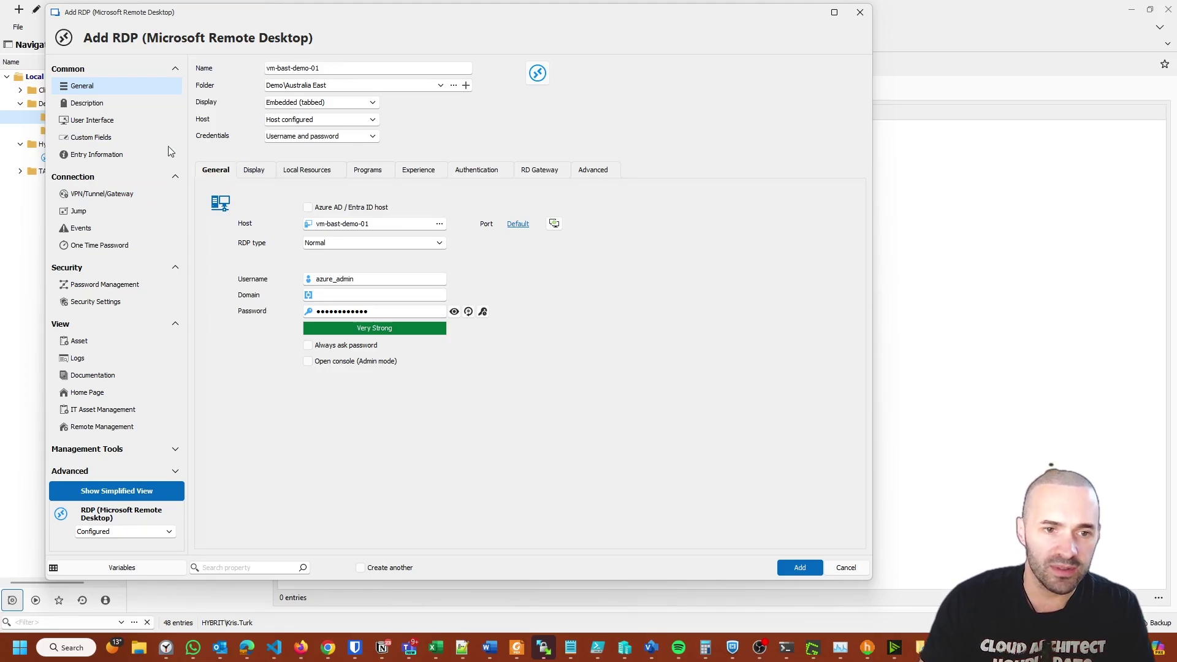
left_click(125, 203)
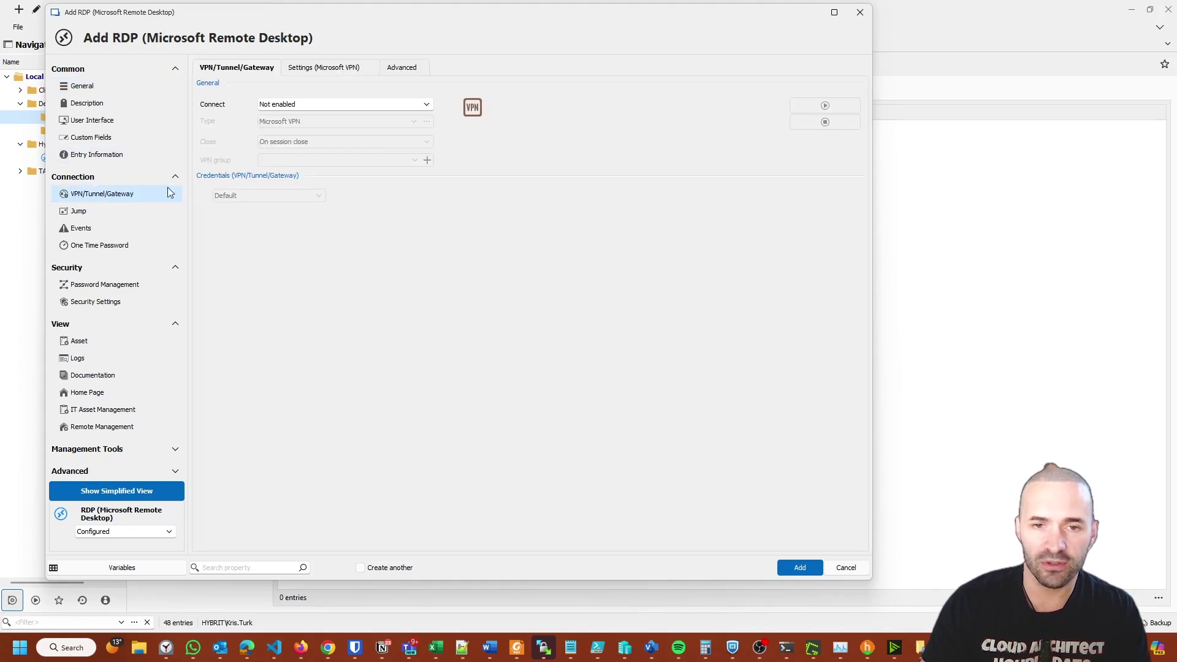
left_click(376, 108)
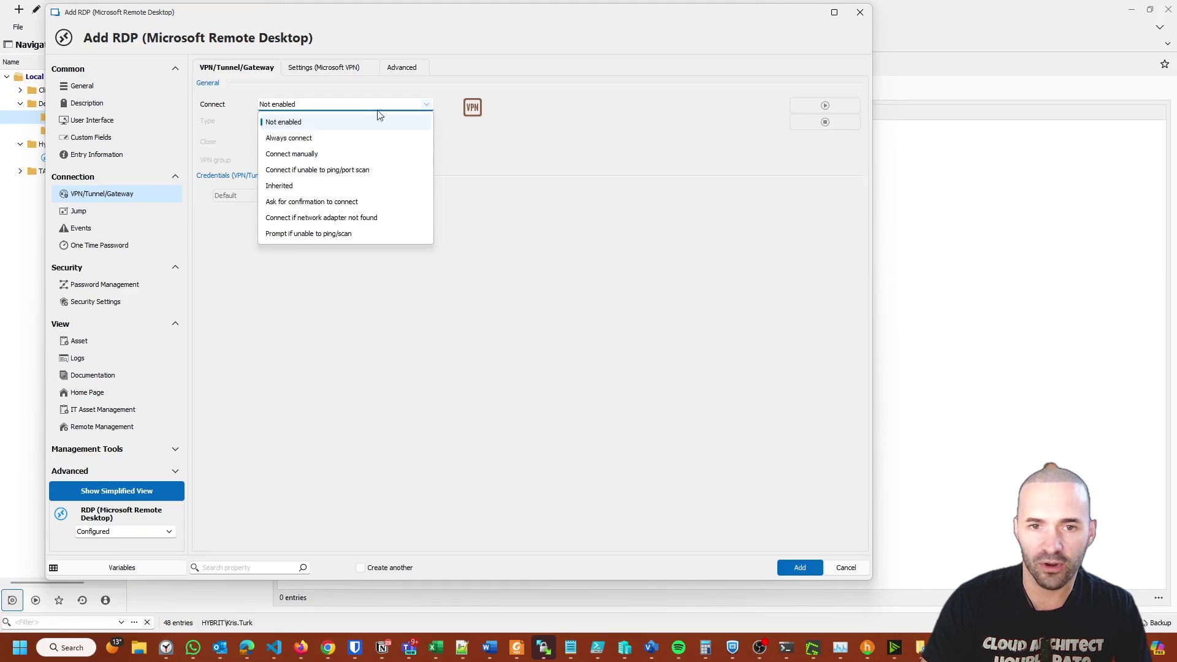
left_click(327, 139)
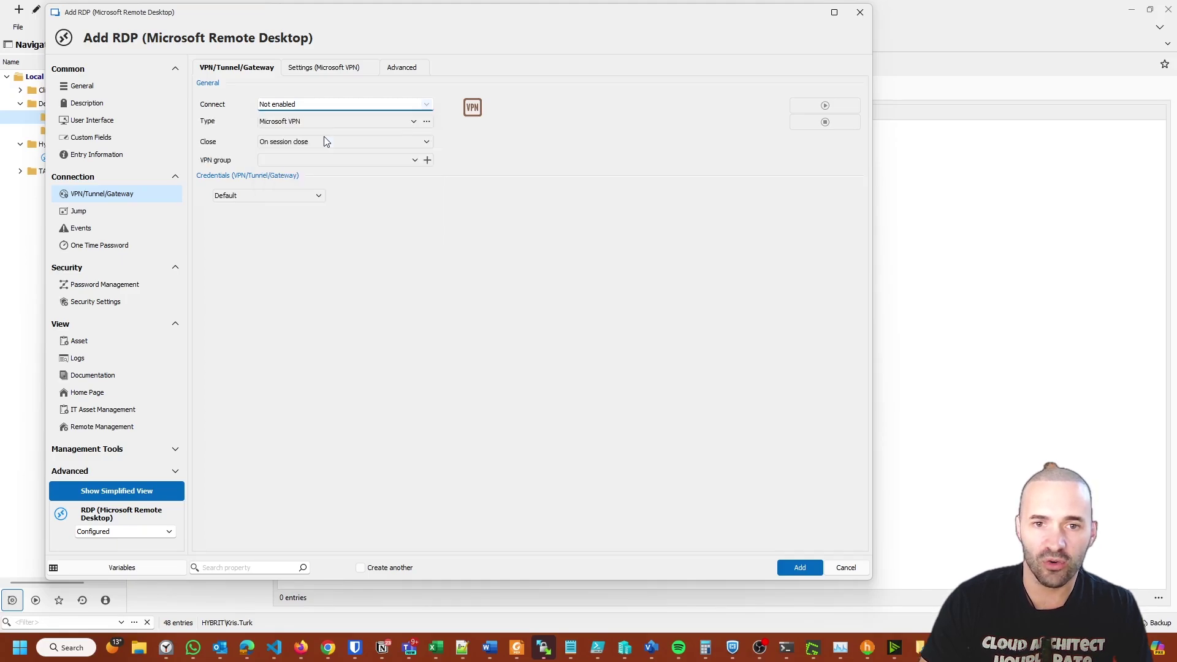
left_click(363, 122)
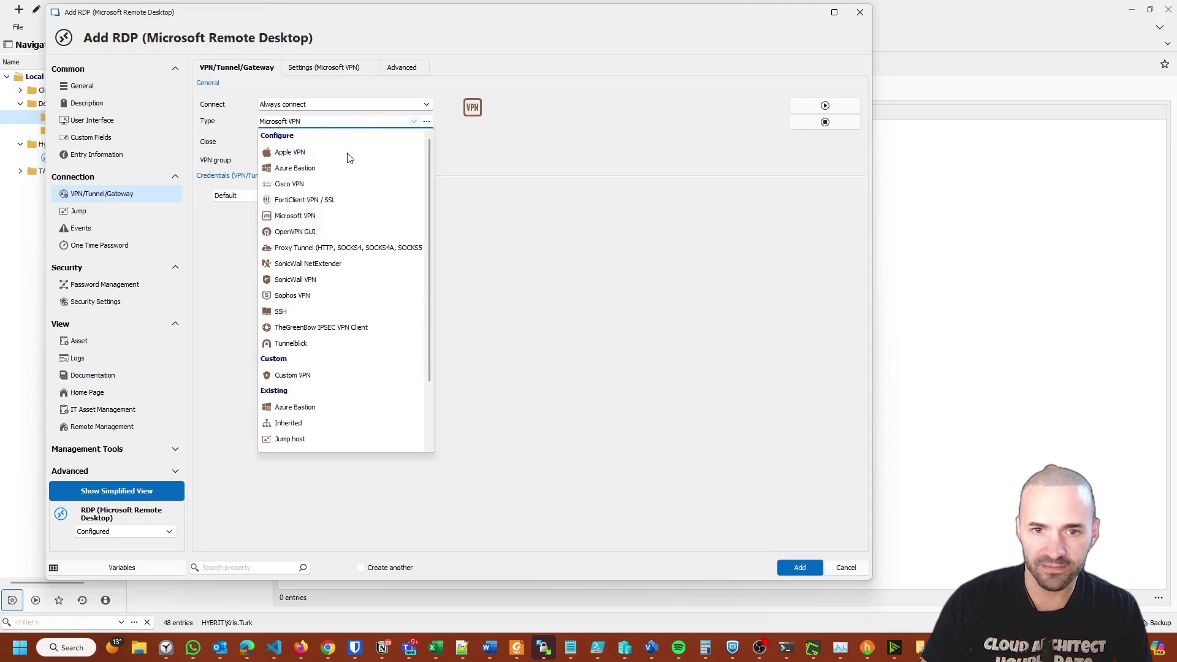
left_click(312, 169)
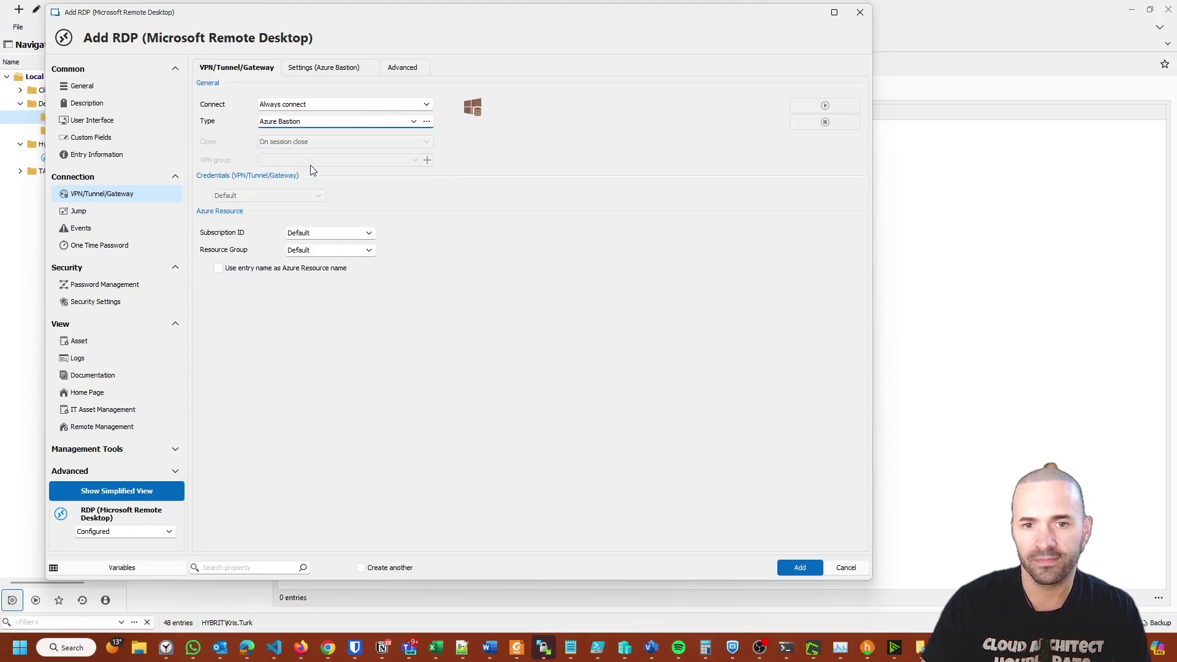
Set Subscription ID and Resource Group to Custom, pasting the subscription ID and rg-vnet-hyb-demo-lz-aue-01.
left_click(309, 233)
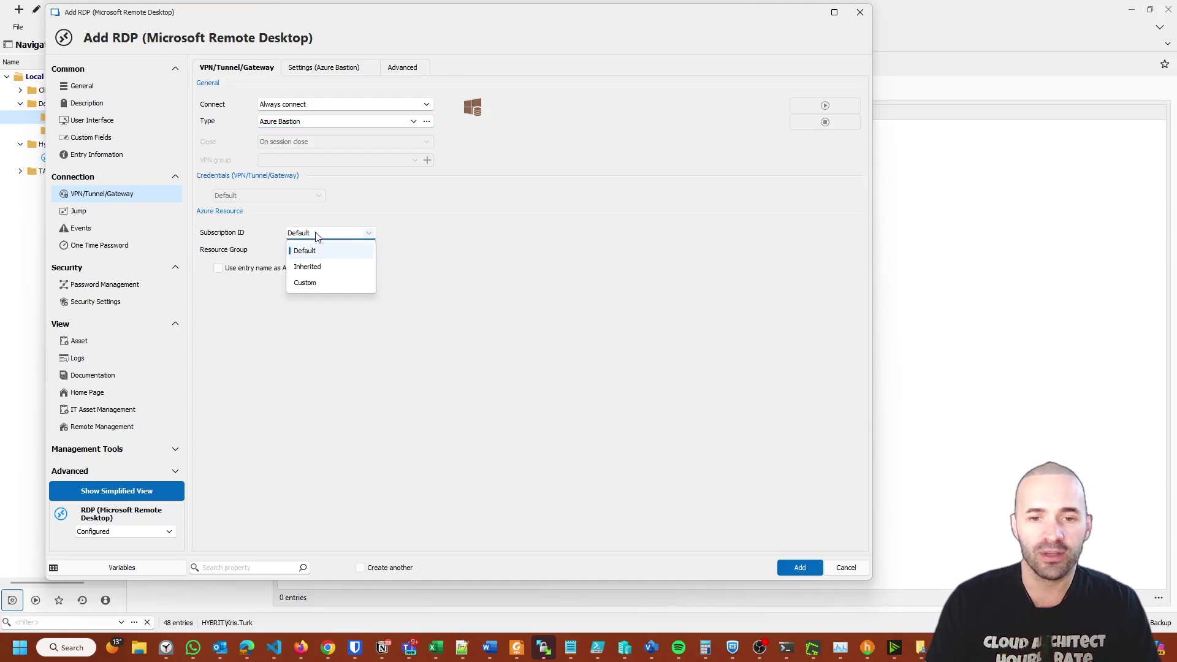
left_click(325, 288)
left_click(347, 251)
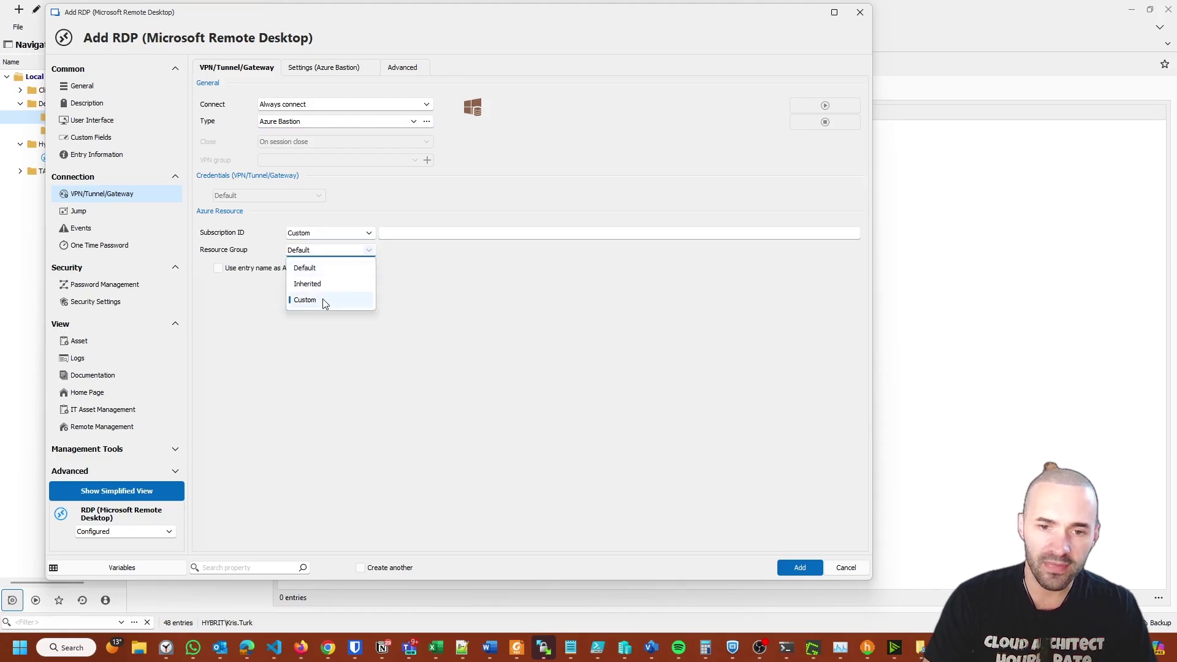
left_click(325, 301)
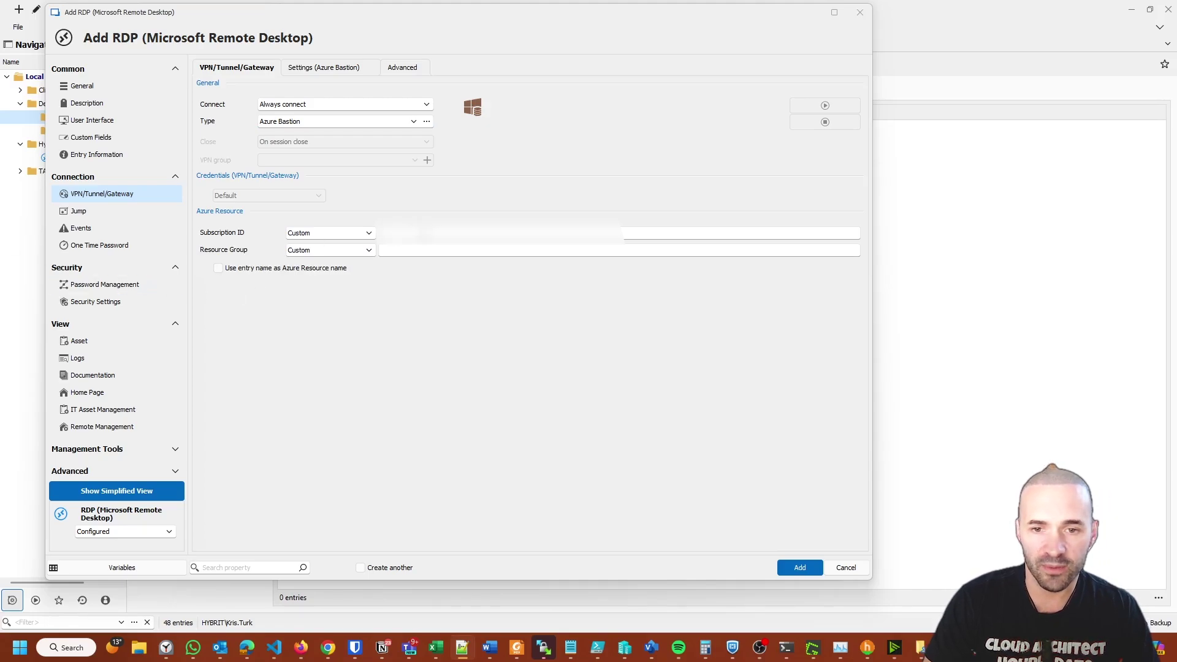
left_click(401, 231)
key("ctrl+v")
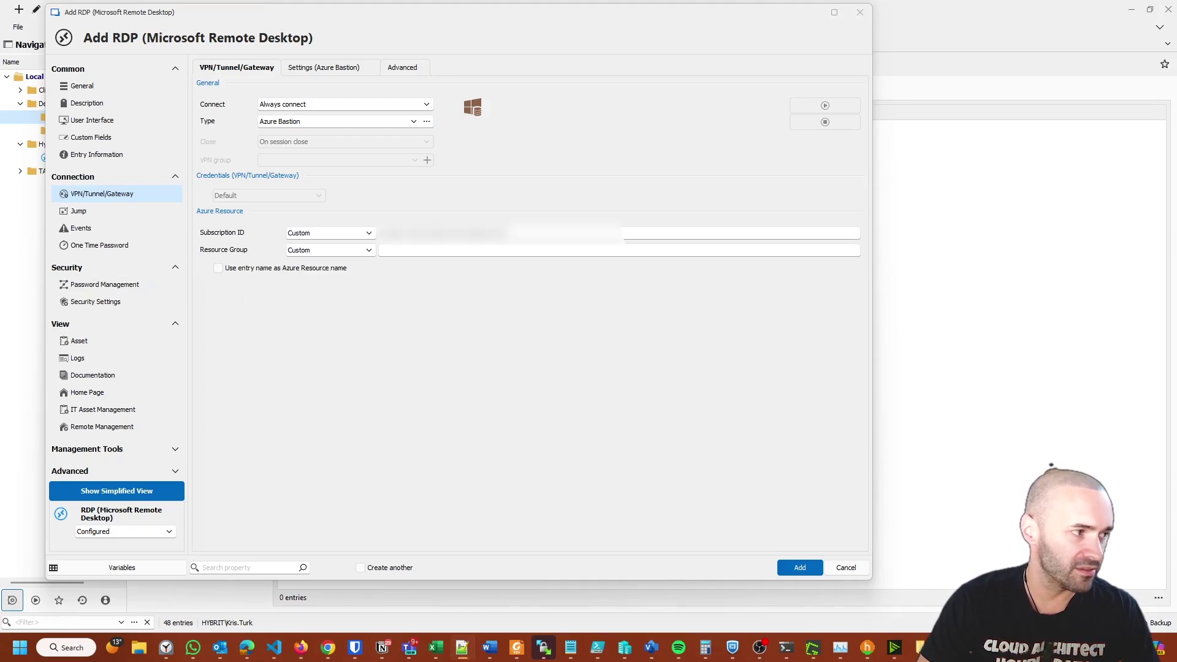
left_click(400, 250)
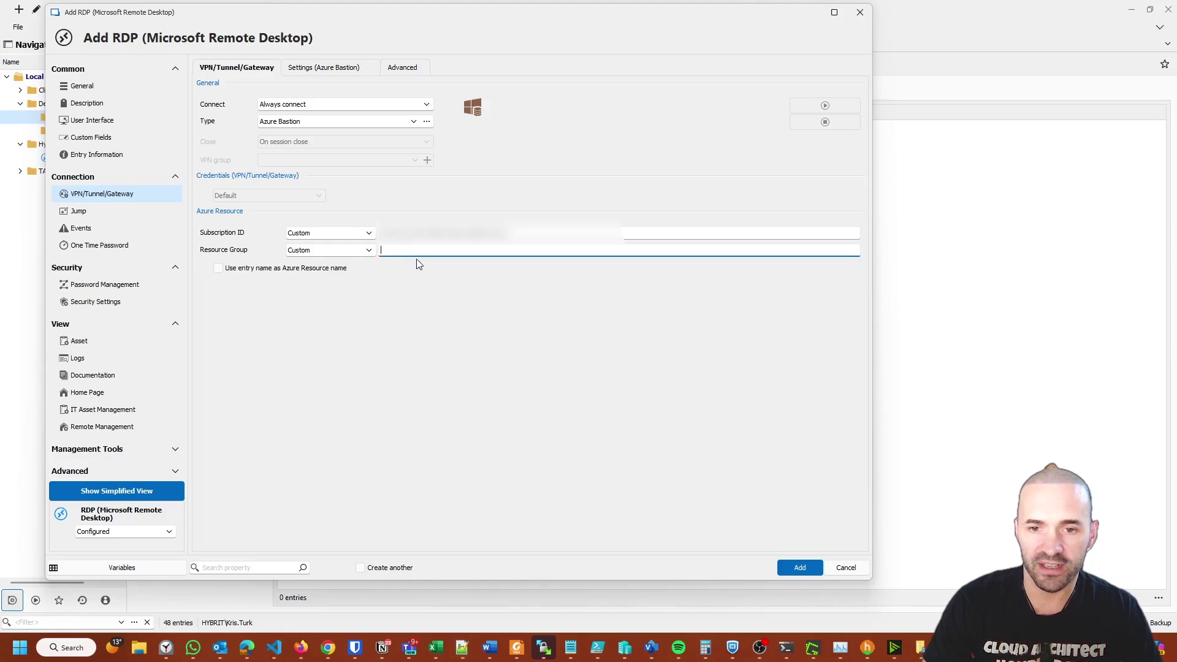
type("rg-vnet-hyb-demo-lz-aue-01")
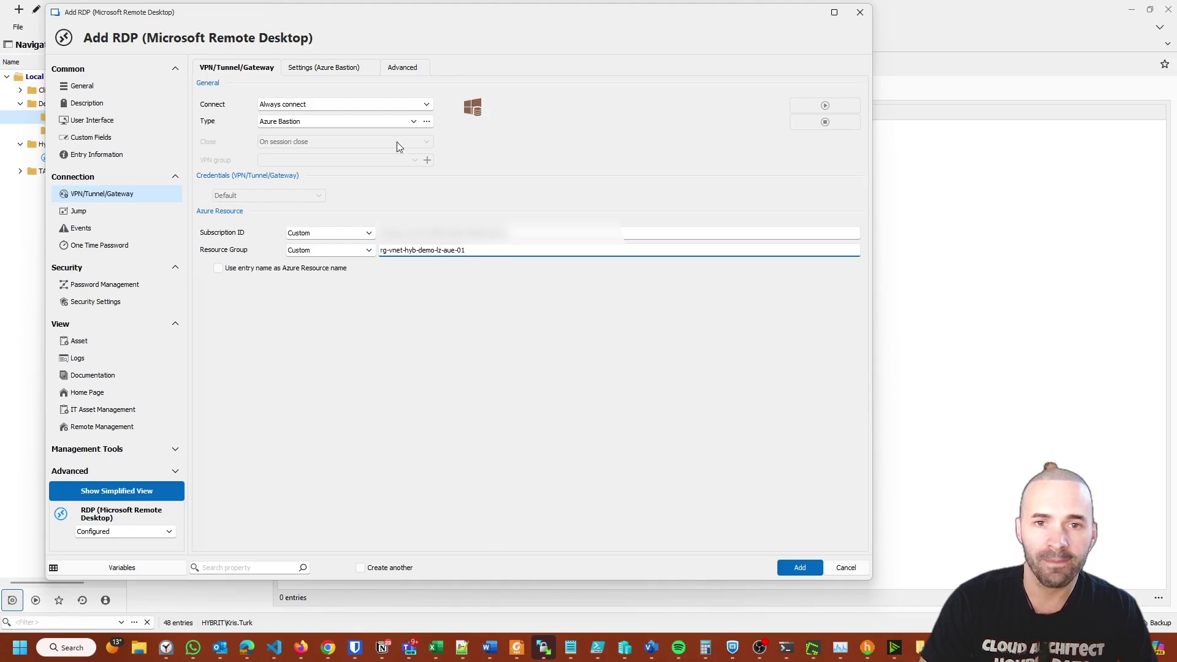
Set the Azure Bastion host to bastion-hyb-demo-hub-aue-01 and paste the subscription ID.
left_click(323, 68)
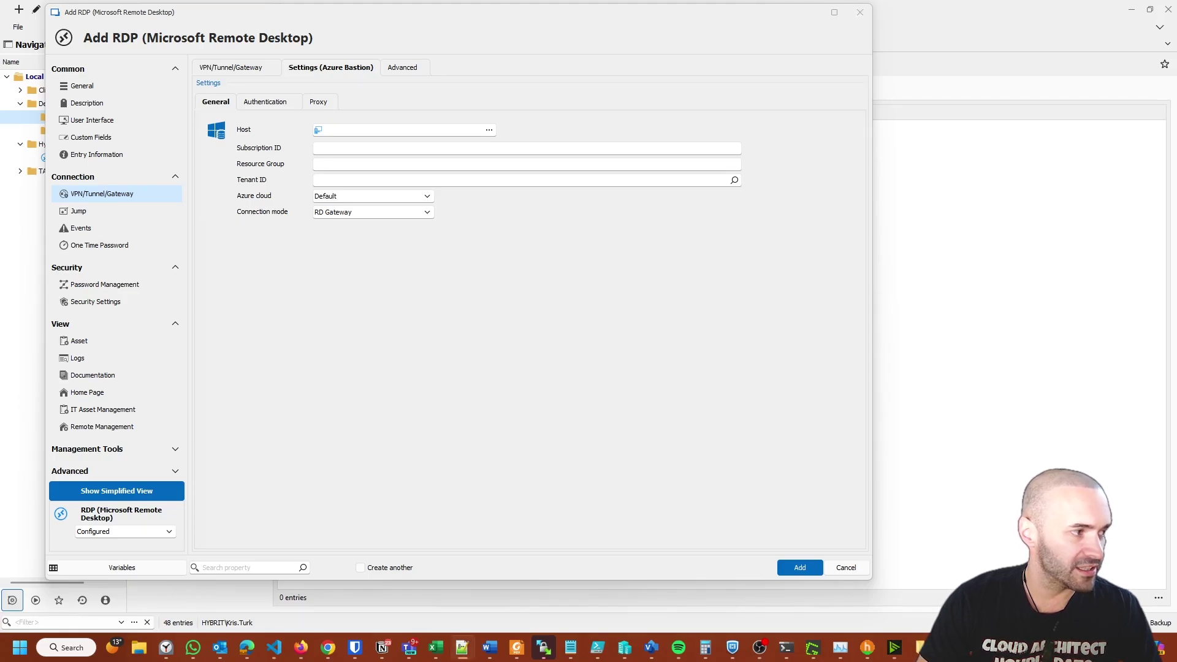
left_click(354, 128)
type("bastion-hub-demo-hub-aue-01")
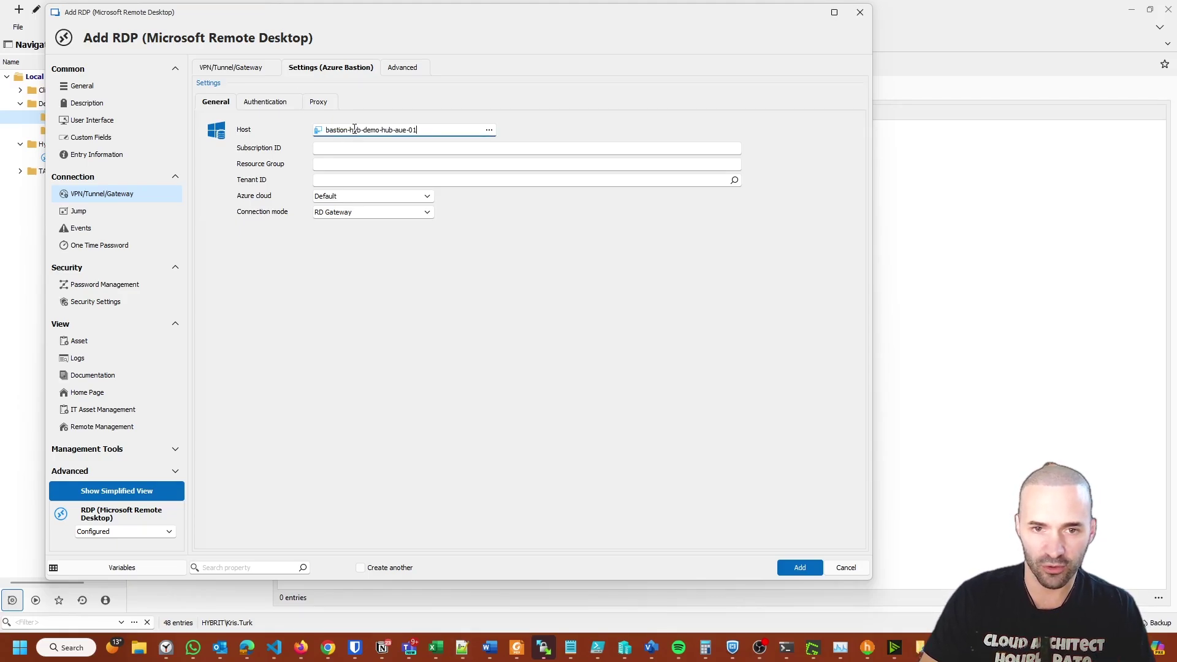
key("Tab")
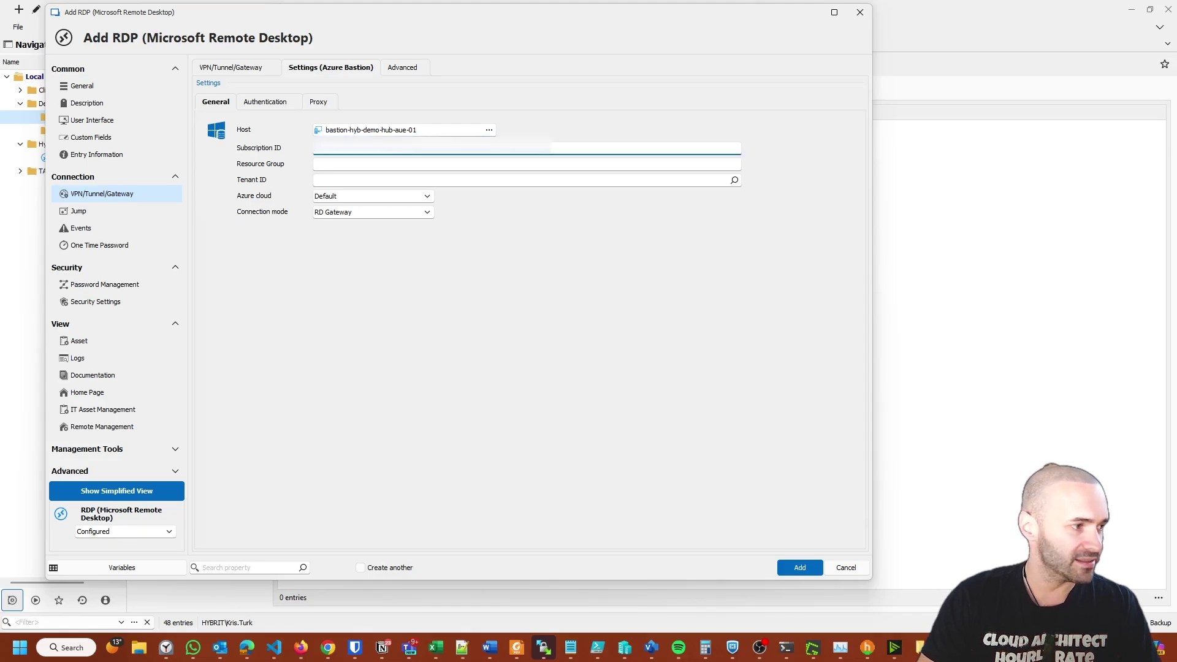
key("alt+Tab")
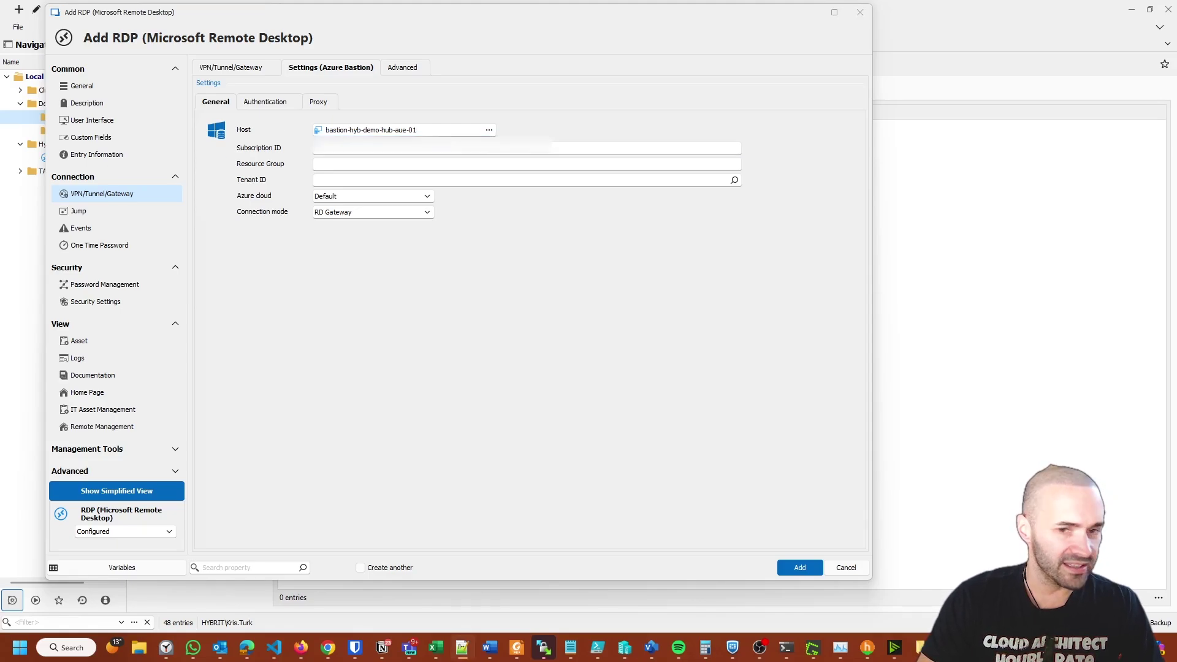
left_click(372, 153)
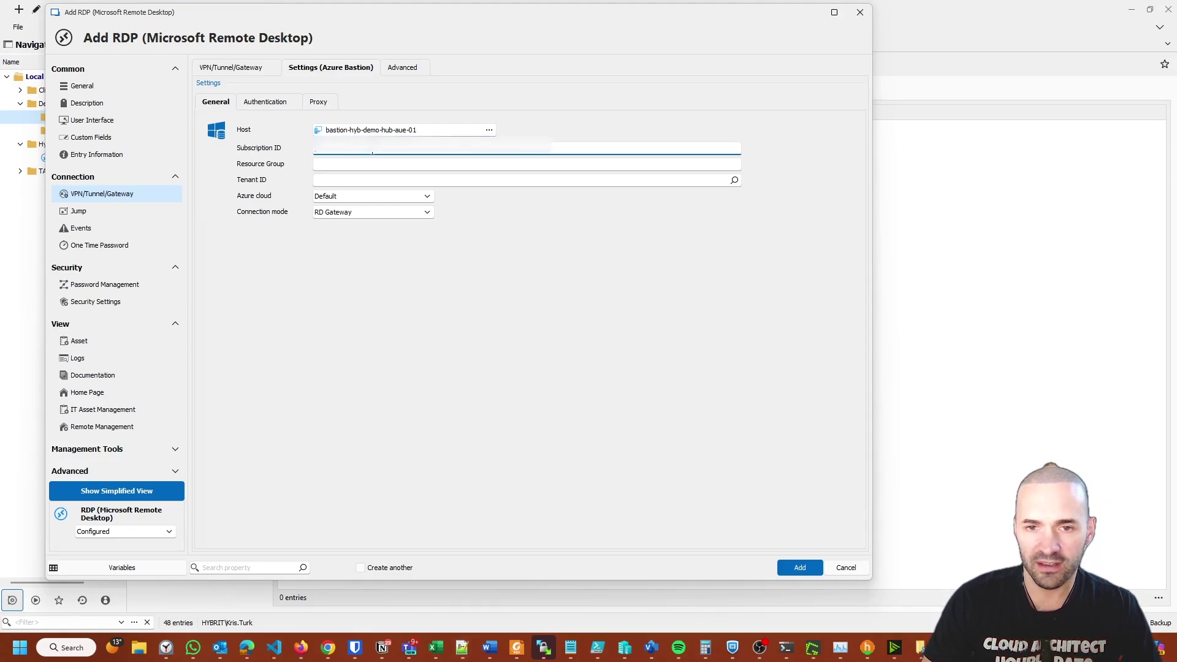
key("ctrl+v")
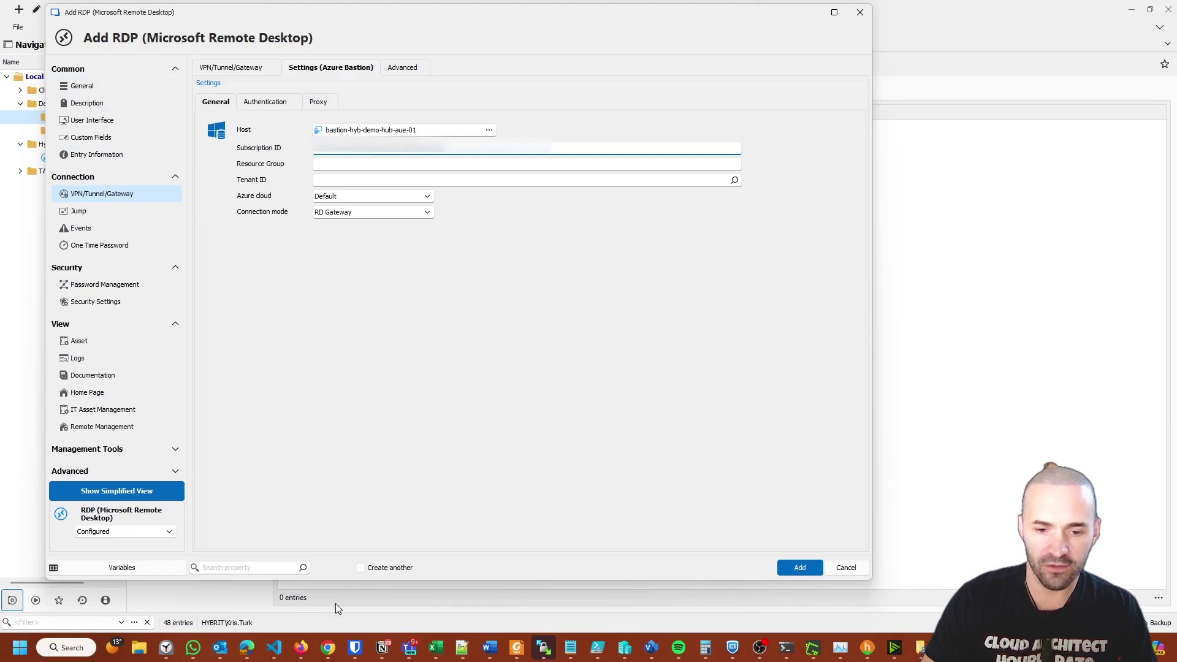
mouse_move(302, 654)
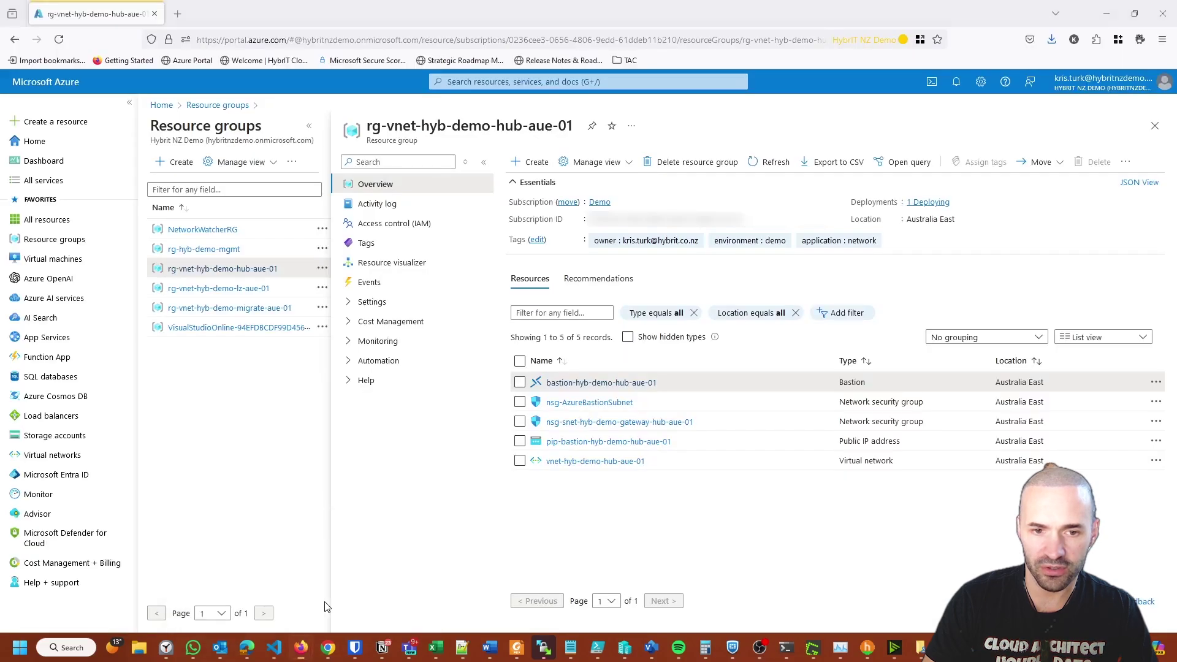
Copy the resource ID of bastion-hyb-demo-hub-aue-01 from its JSON view in Azure Portal.
left_click(323, 607)
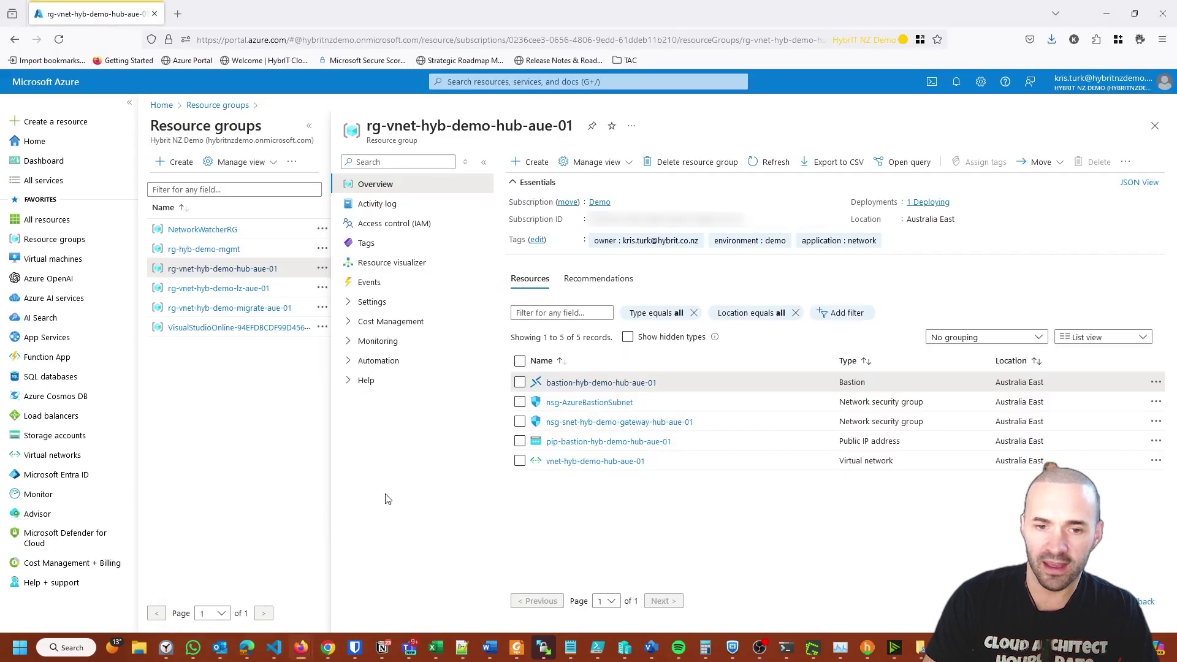
left_click(572, 385)
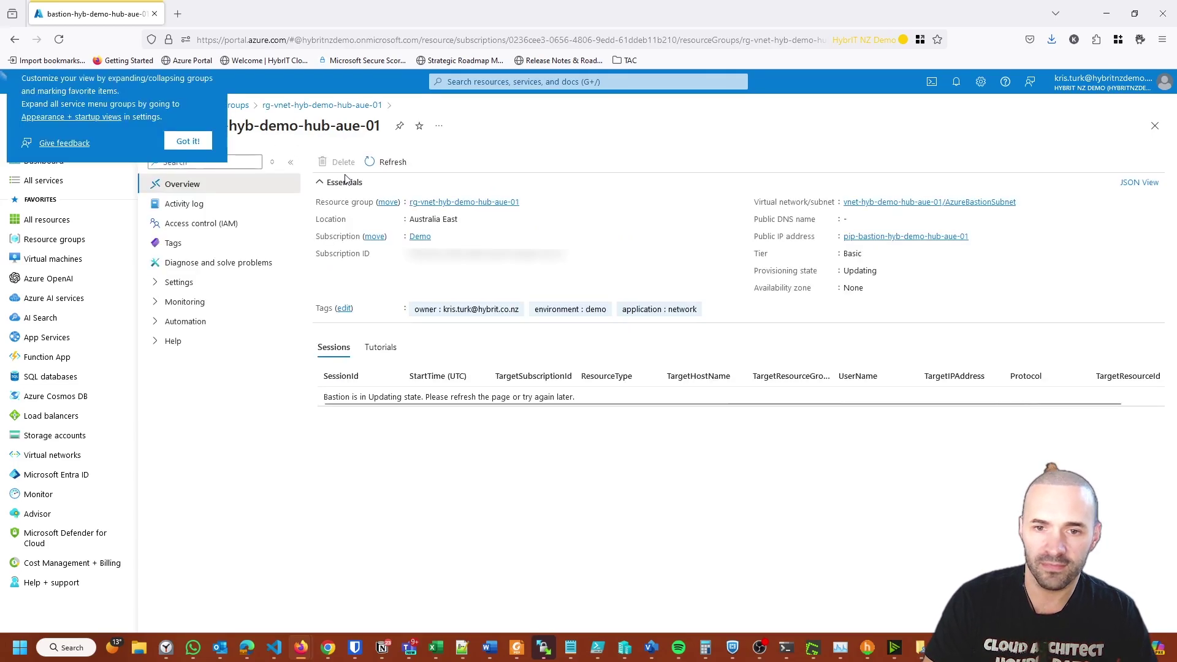
left_click(189, 142)
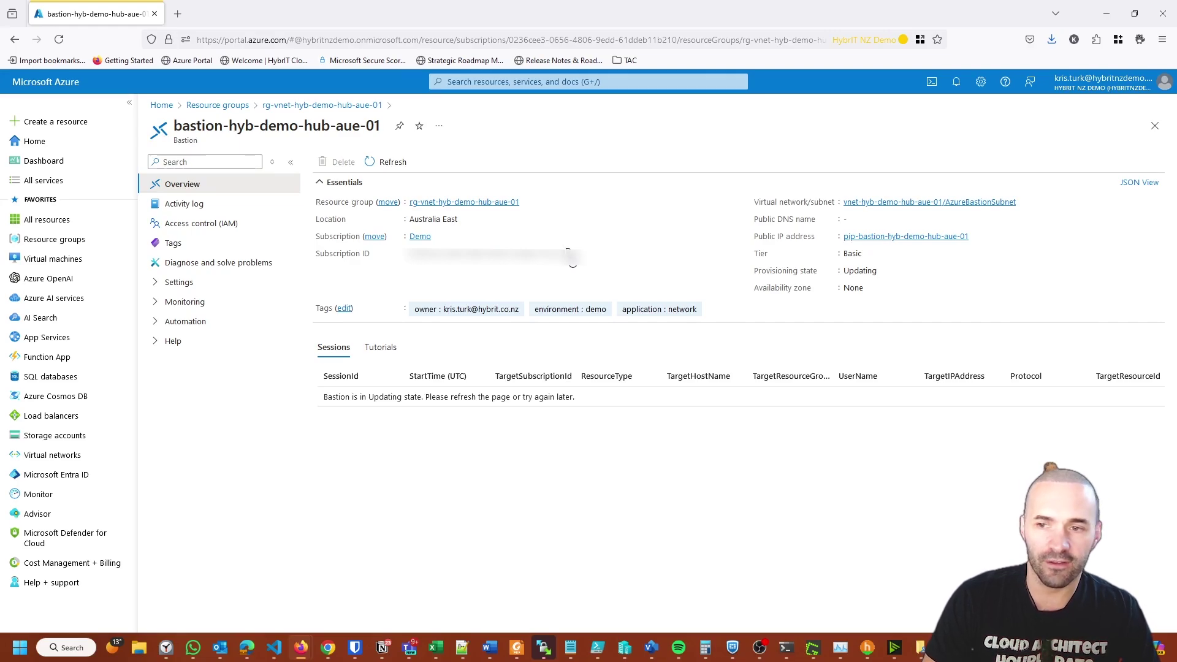
left_click(1144, 187)
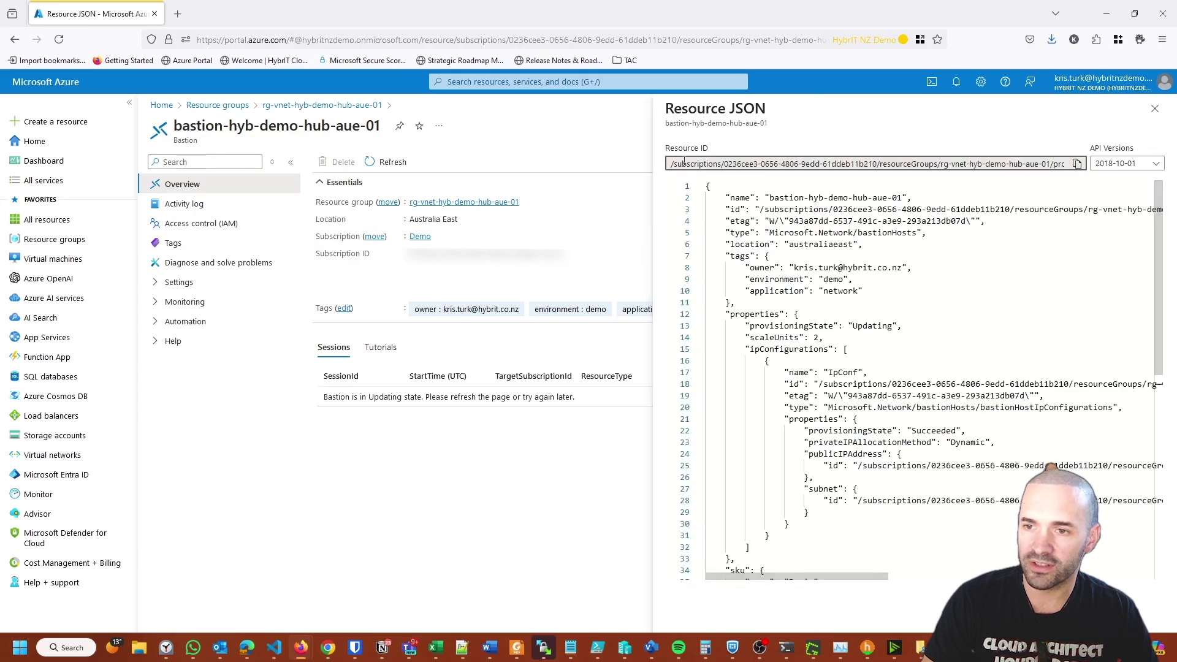
left_click(1078, 167)
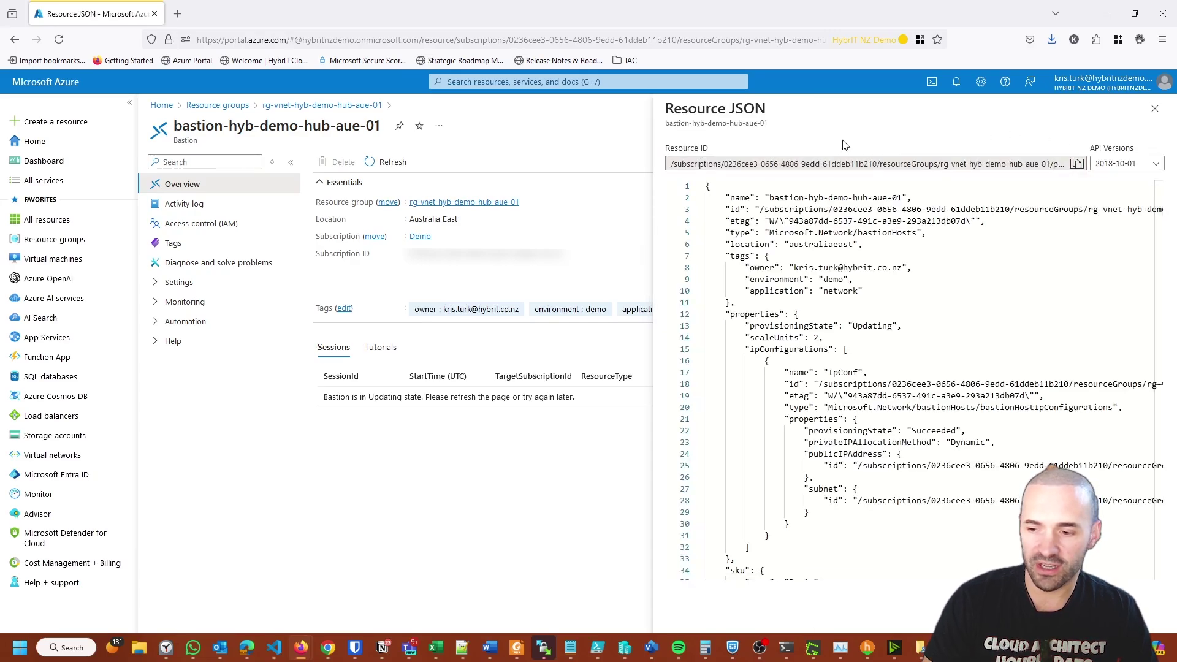
left_click(949, 648)
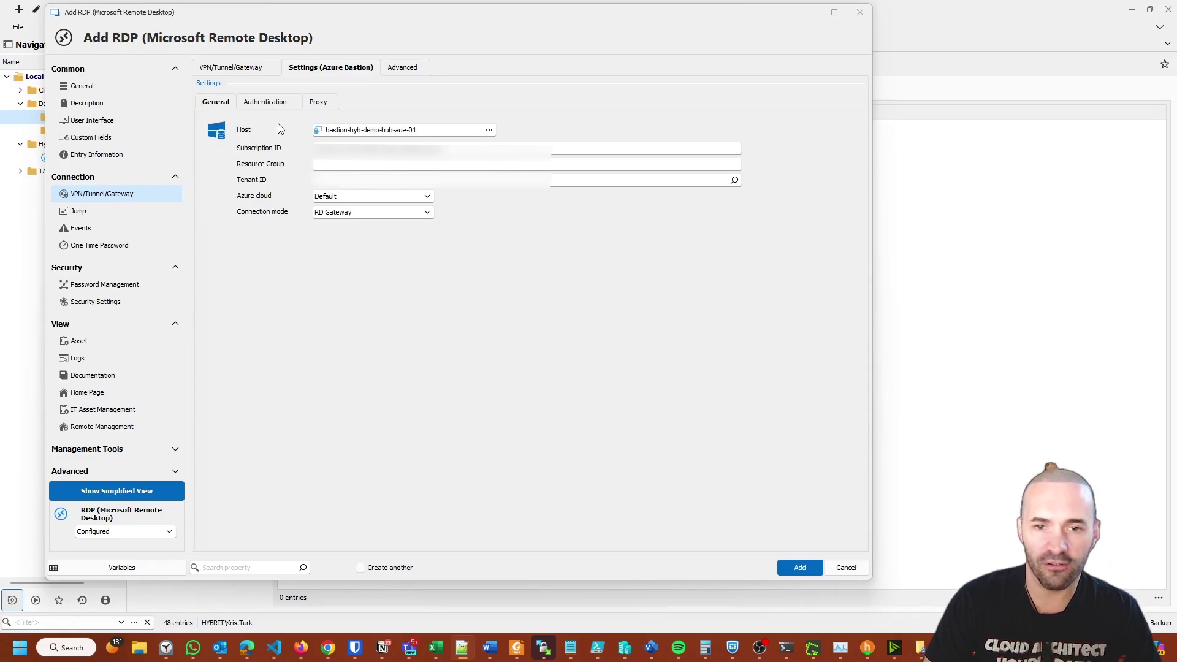
Enter resource group rg-vnet-hyb-demo-hub-aue-01 and the tenant ID in the Bastion settings.
left_click(333, 164)
key("ctrl+v")
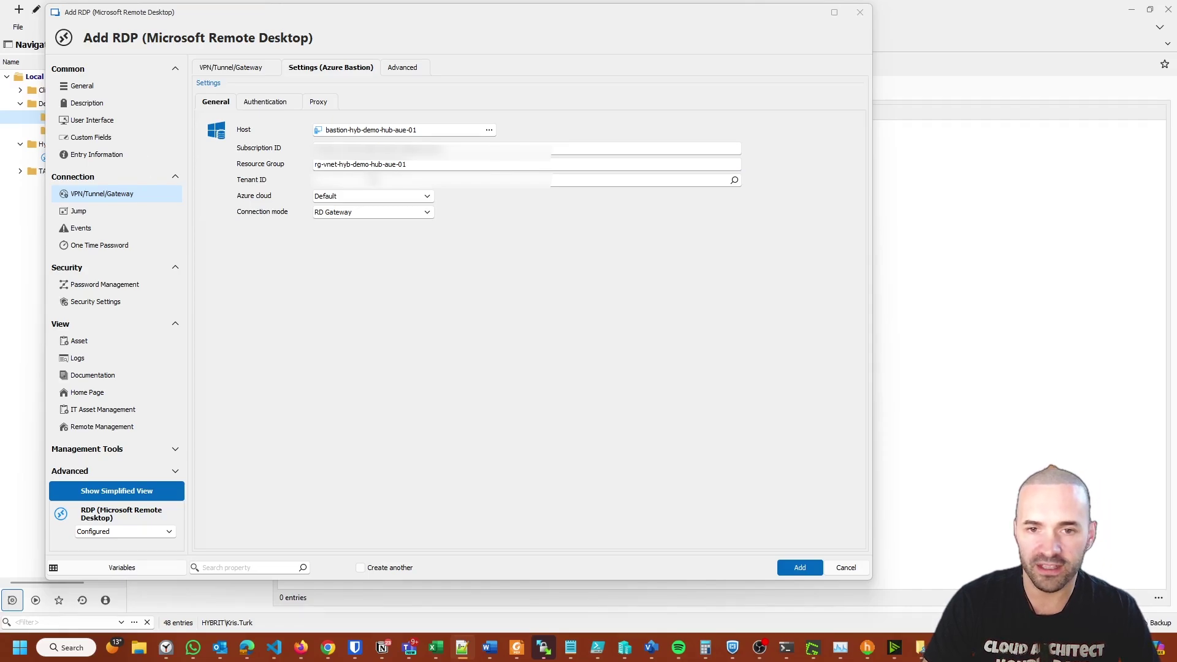
left_click(643, 179)
key("ctrl+v")
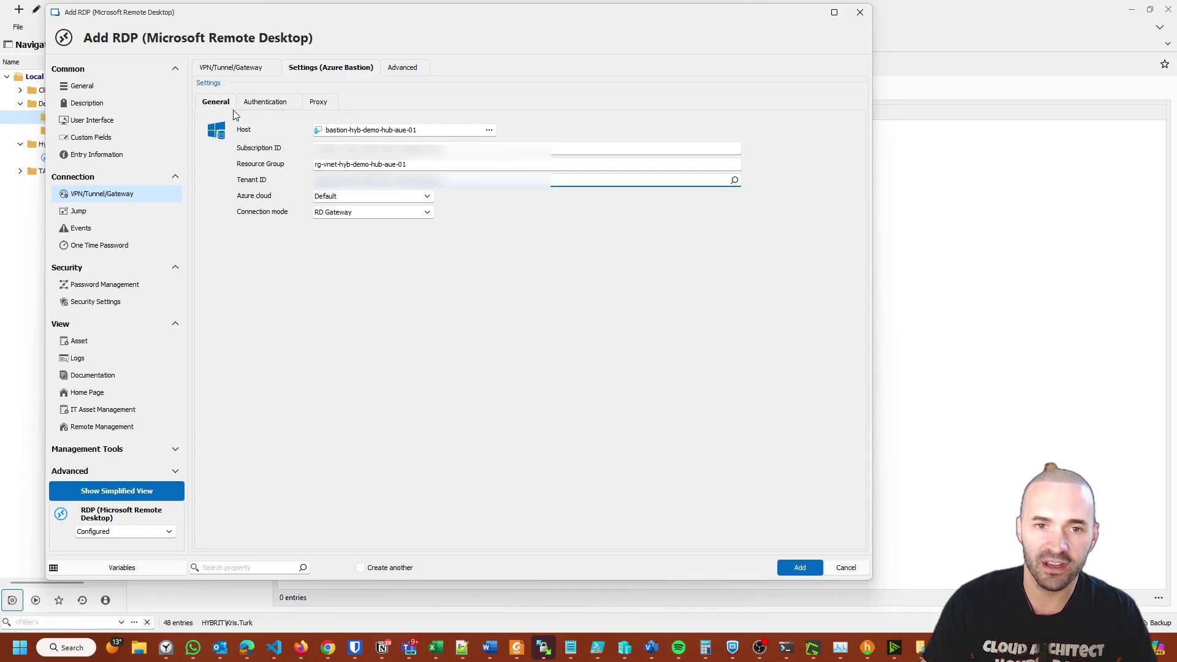
Turn off reuse of the current PowerShell and Azure CLI logins, then add the vm-bast-demo-01 entry.
left_click(265, 103)
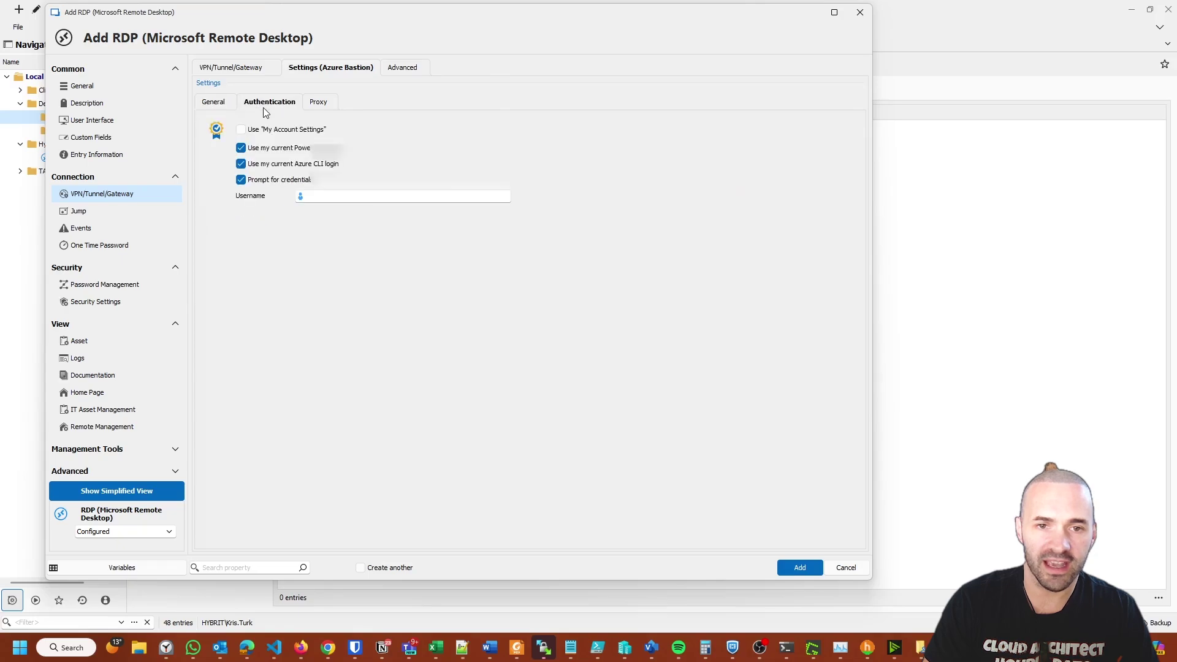
left_click(241, 149)
left_click(241, 164)
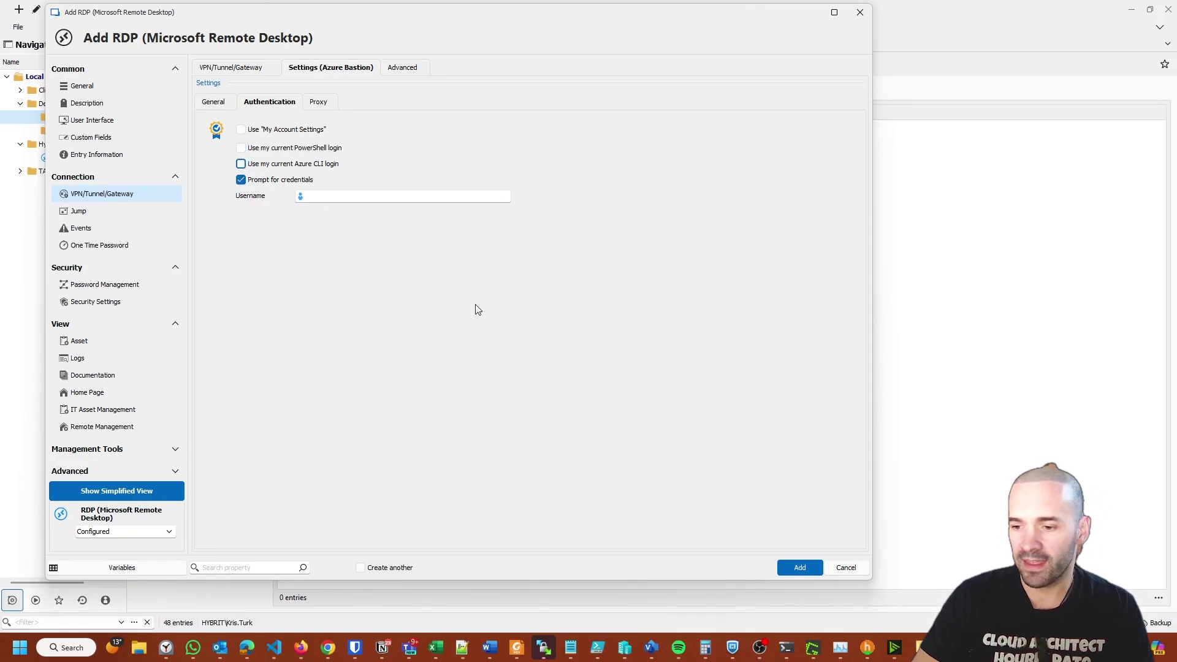
left_click(800, 568)
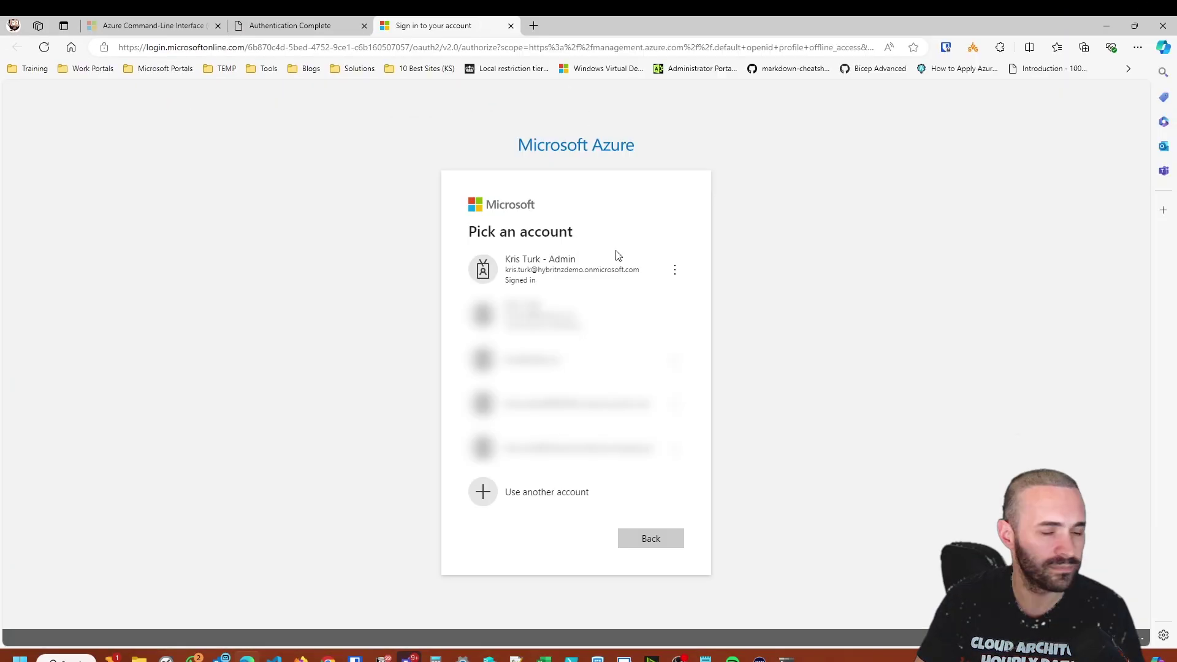
Choose the signed-in admin account on the Azure sign-in page.
left_click(582, 280)
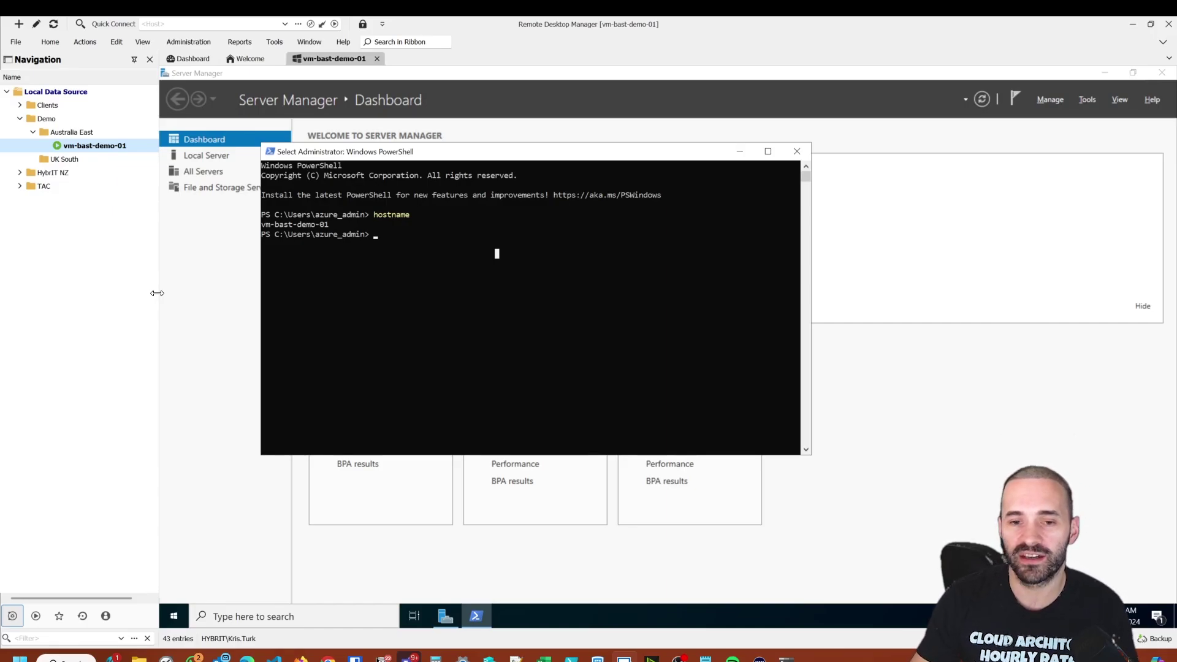
key("Return")
key("Return")
key("Return")
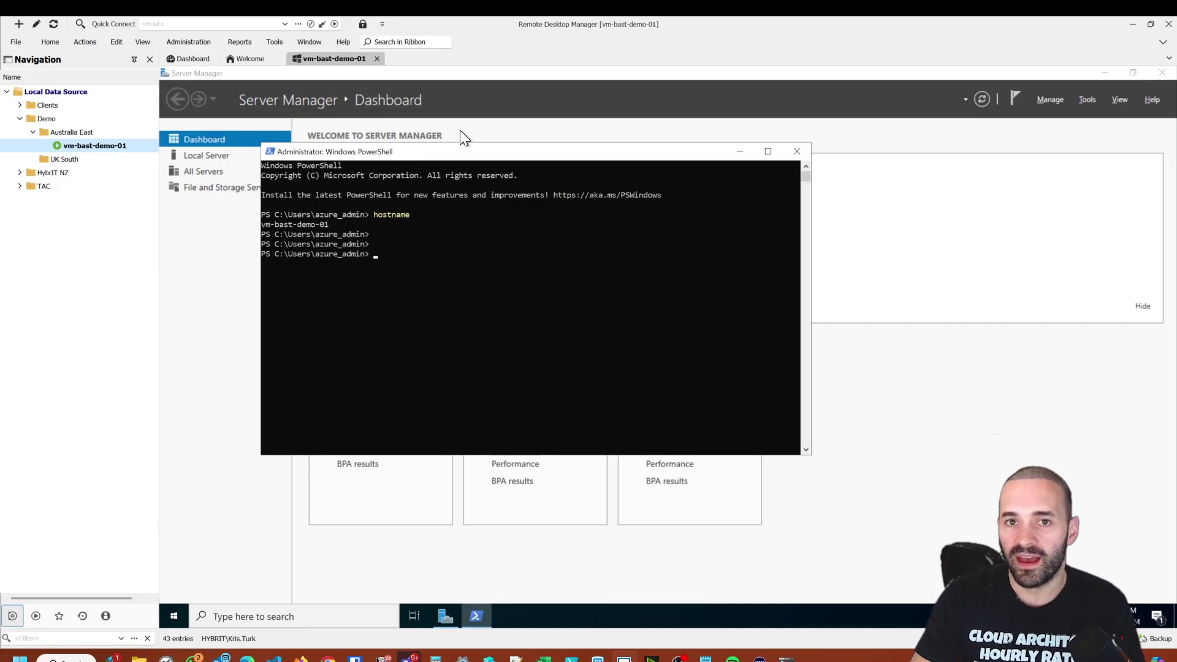
left_click_drag(470, 151, 493, 152)
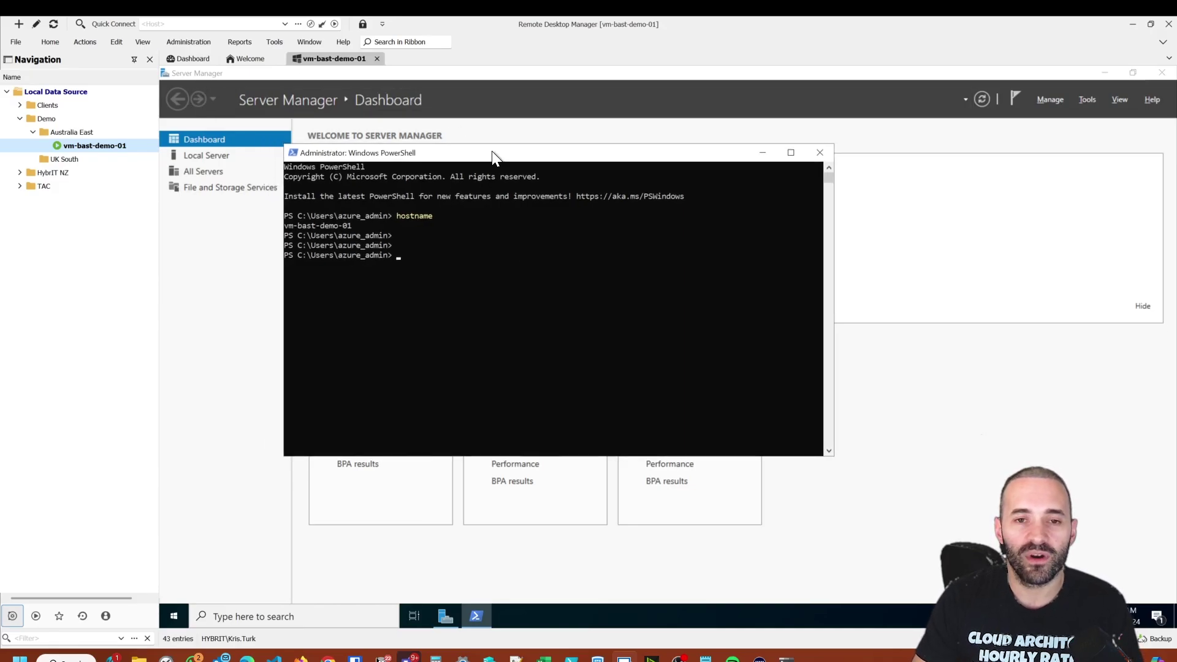